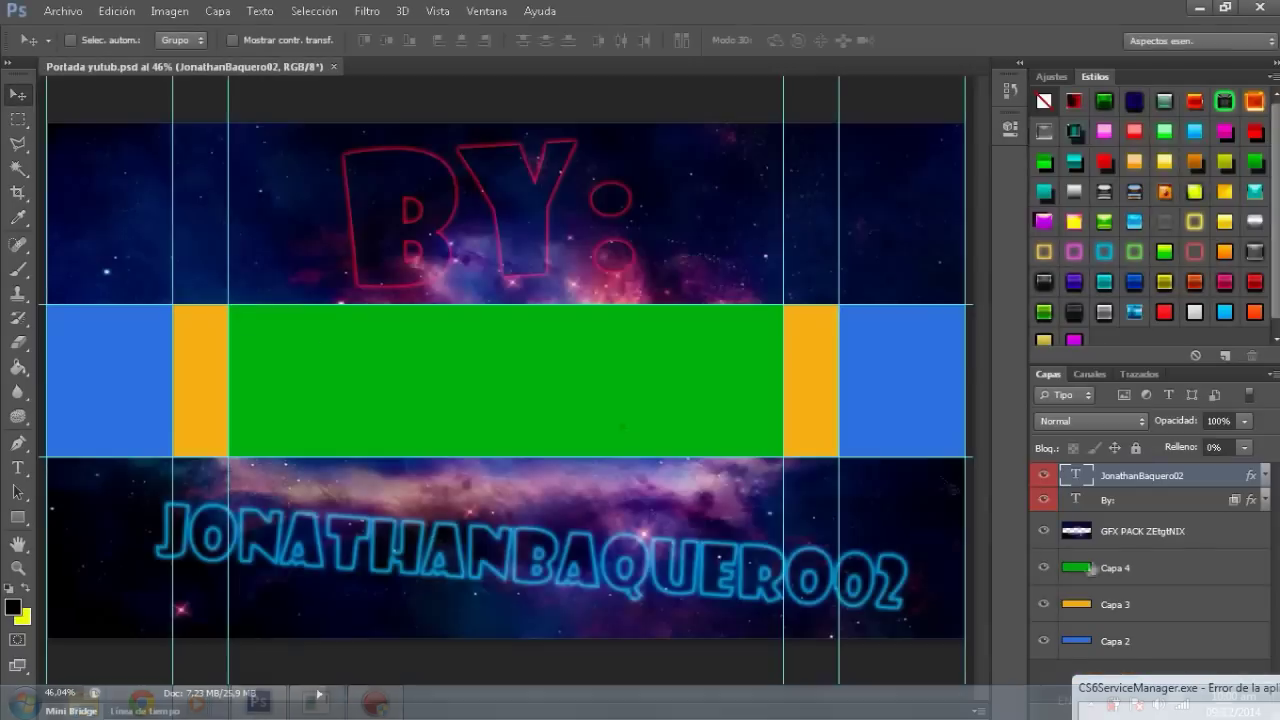
Step: Dismiss the CS6ServiceManager error and add empty layer Capa 5 above the text layers
key(b)
click(251, 349)
key(Return)
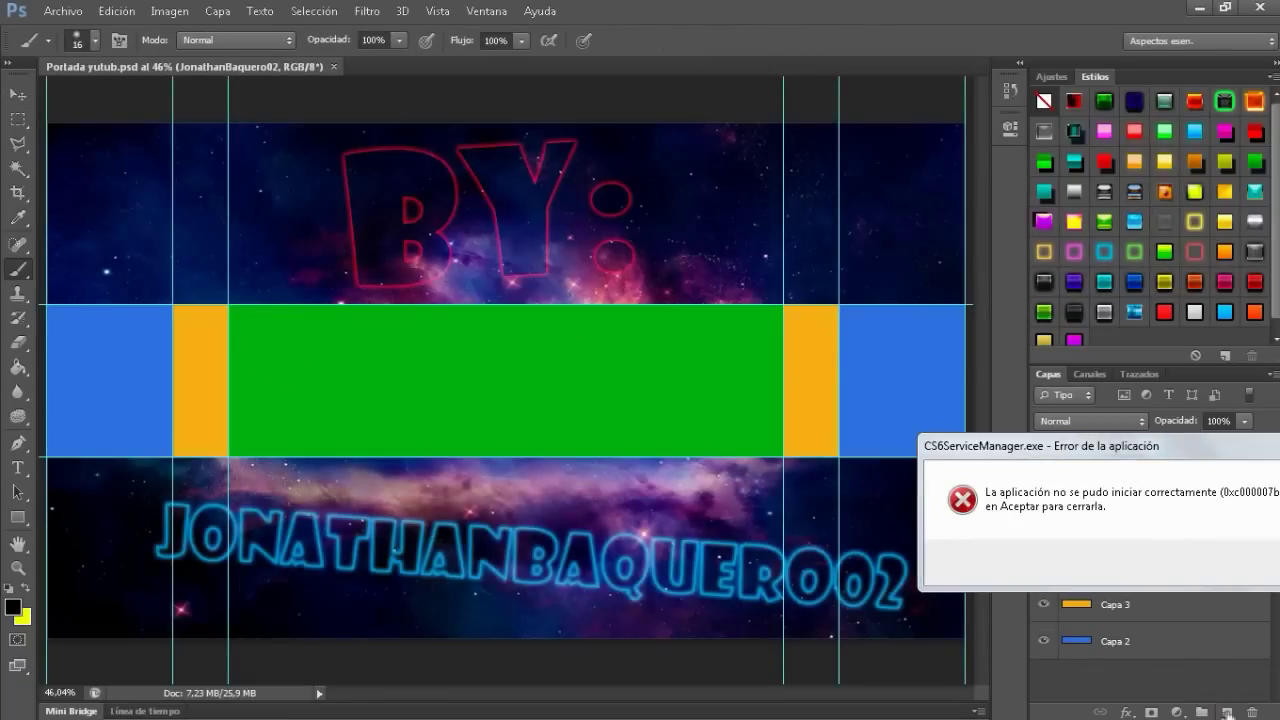
click(1107, 670)
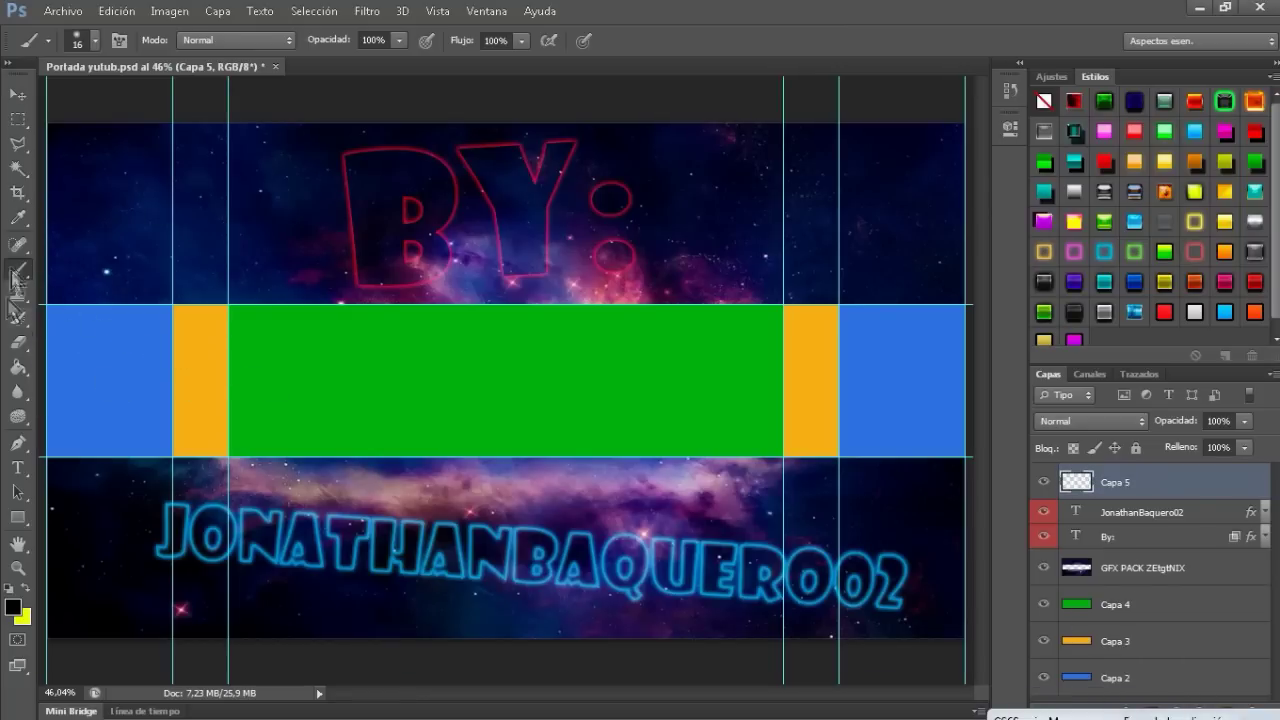
Step: Stroke a black diagonal line, then move and flip a copy to the panel's right end
click(17, 443)
scroll(123, 382, up, 3)
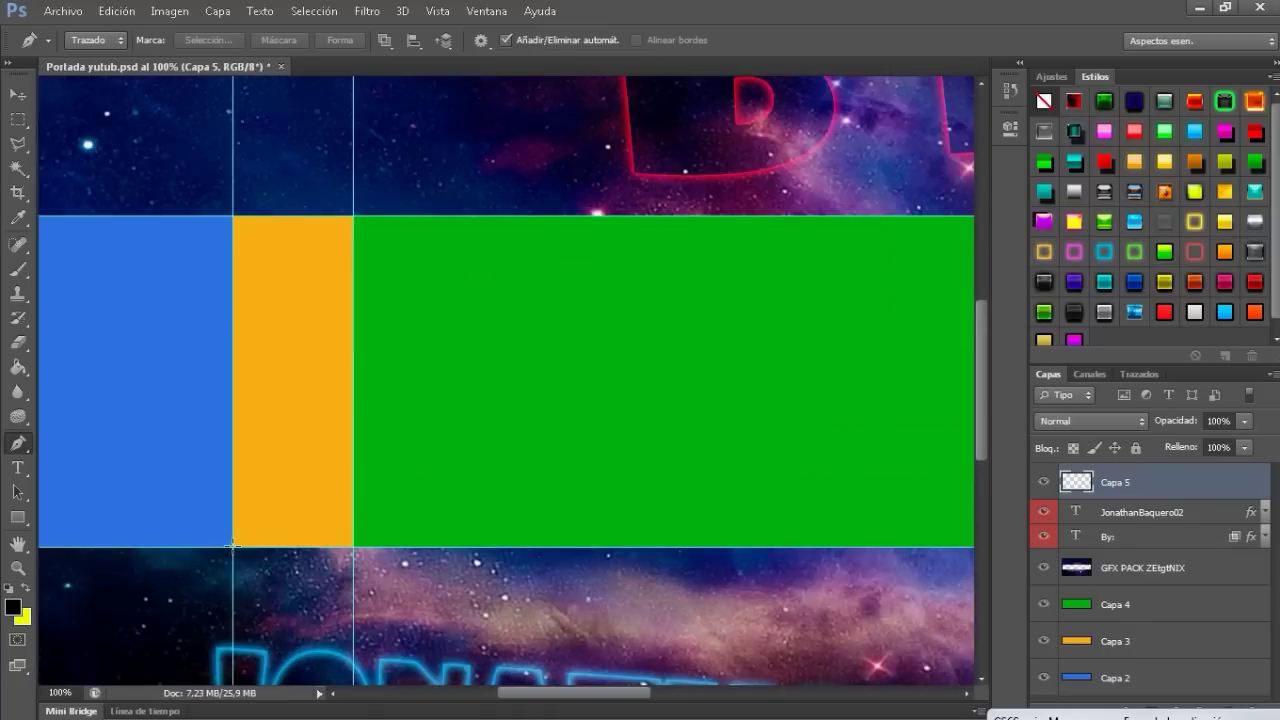
click(479, 216)
key(Return)
scroll(507, 380, down, 3)
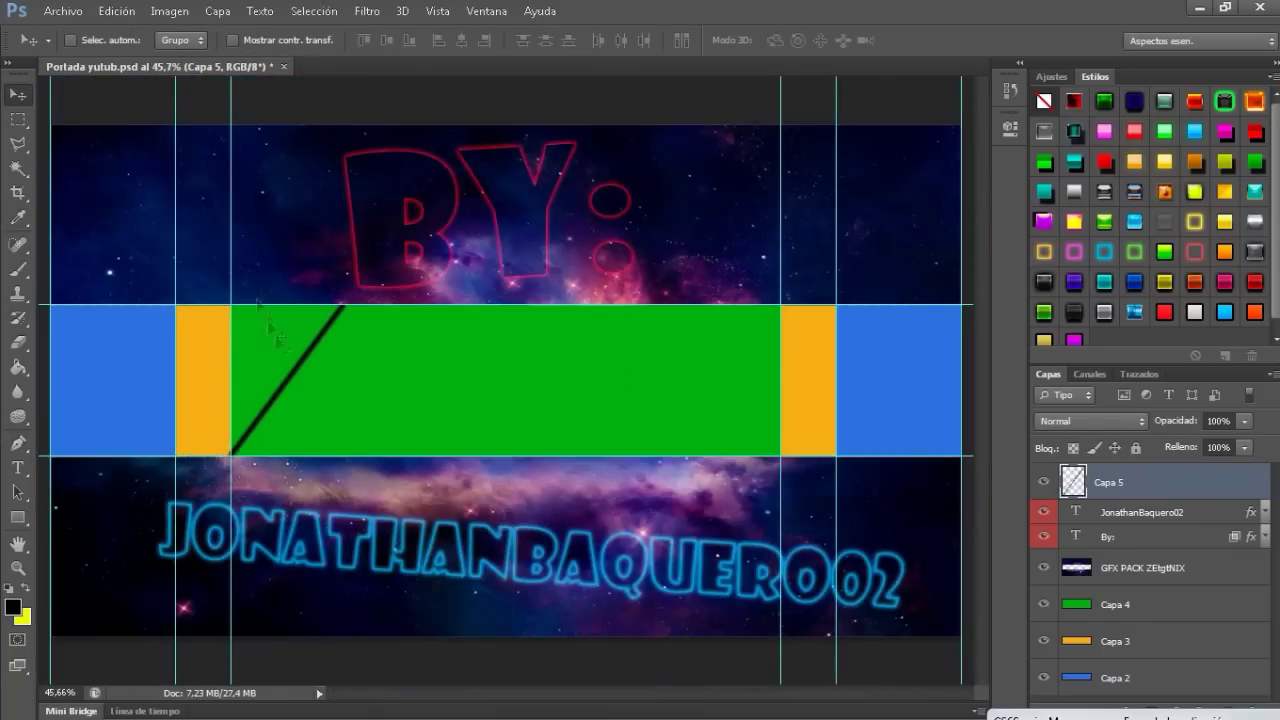
alt+drag(272, 335, 759, 335)
key(ctrl+t)
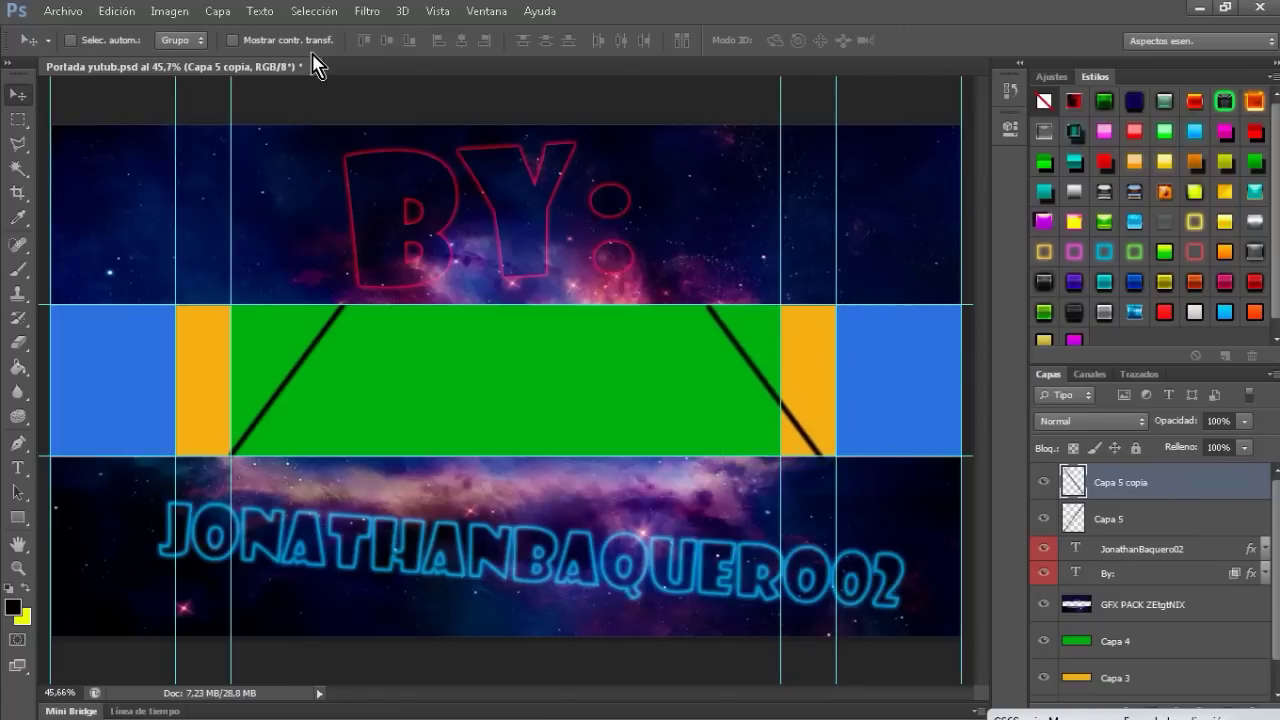
Step: Start placing an image from the desktop's new folder of game images
click(63, 10)
click(90, 312)
click(728, 225)
double_click(1010, 258)
Step: Place the Halo 4 image 1482916.jpg, sized and nudged onto the panel's right end
key(Return)
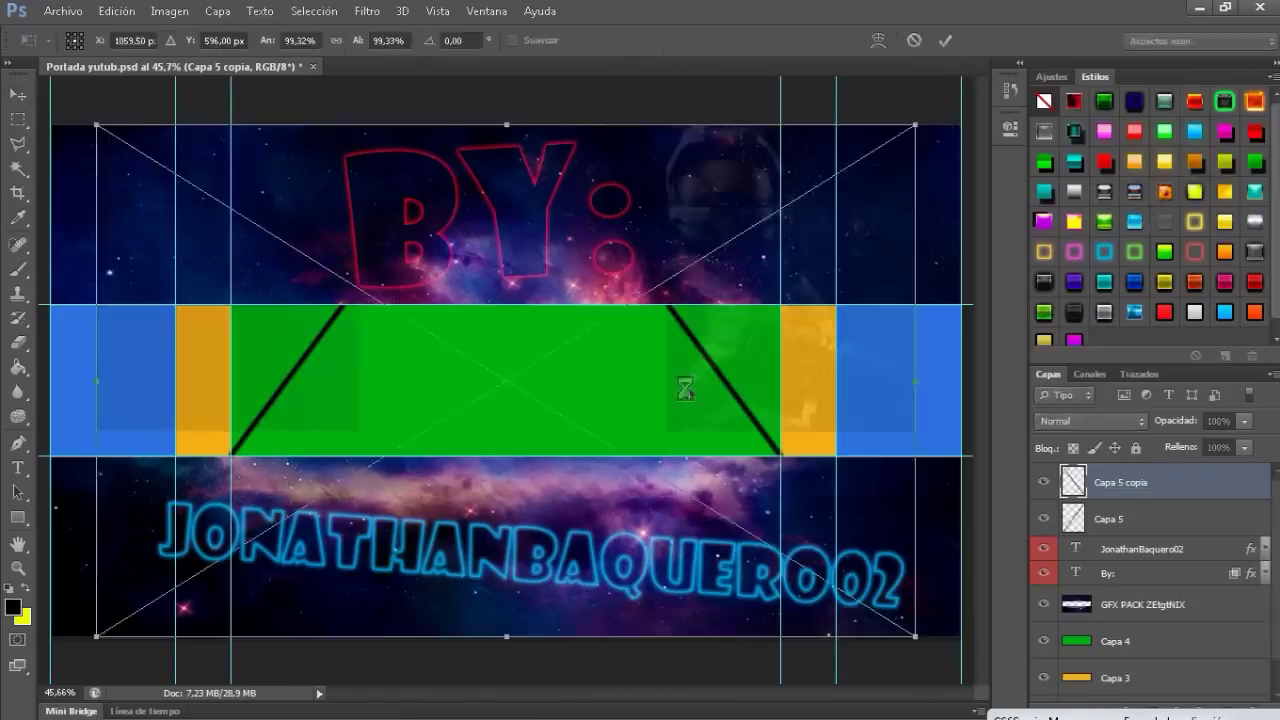
drag(40, 110, 371, 357)
drag(728, 412, 884, 349)
drag(553, 380, 656, 382)
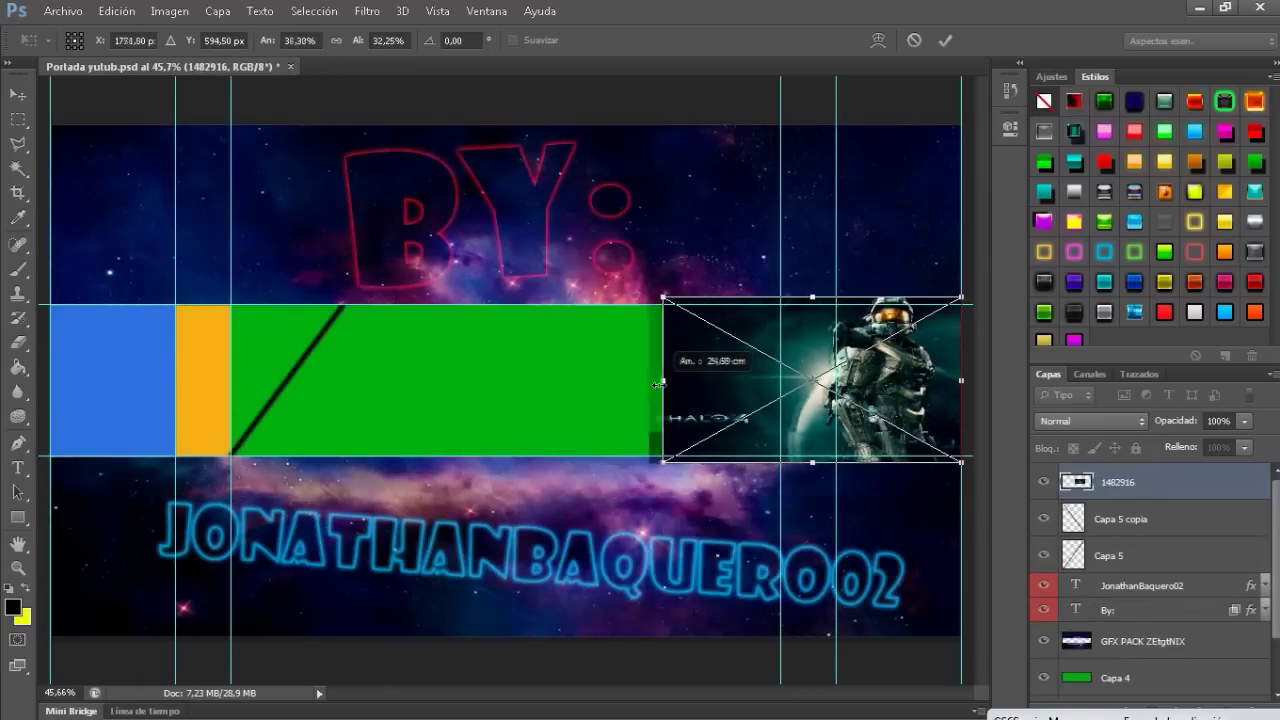
scroll(545, 272, up, 2)
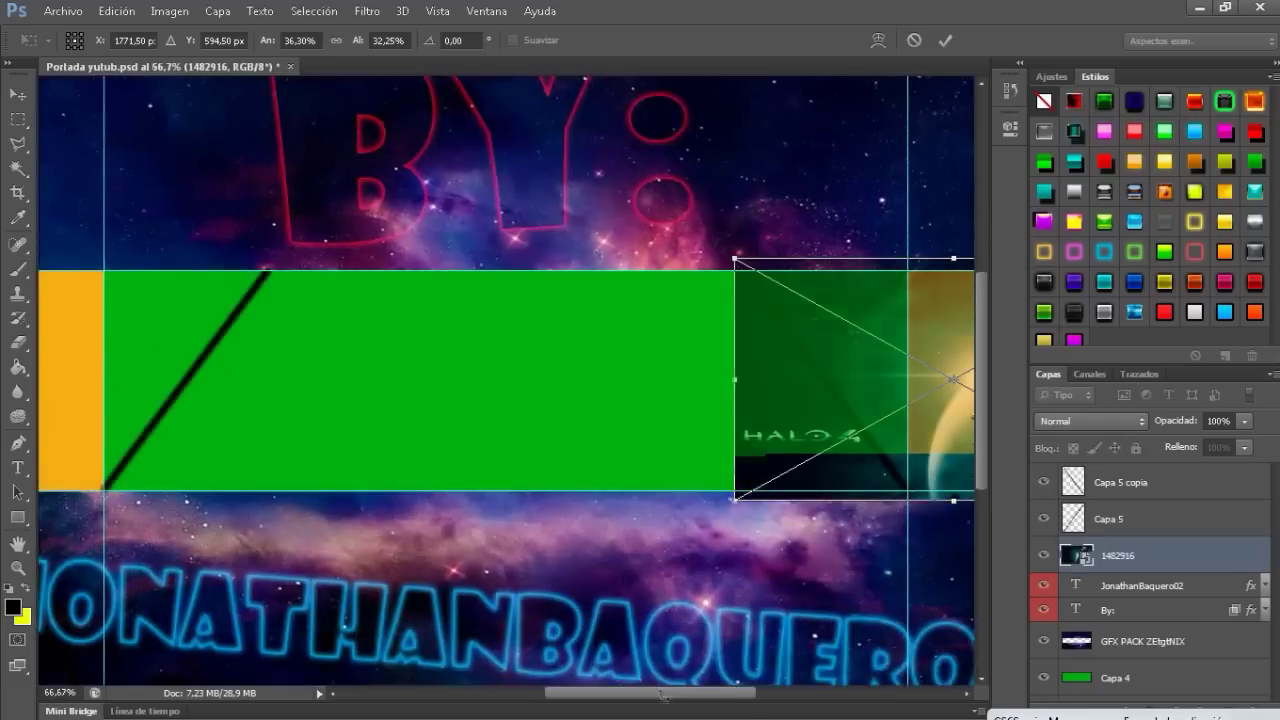
drag(460, 379, 485, 379)
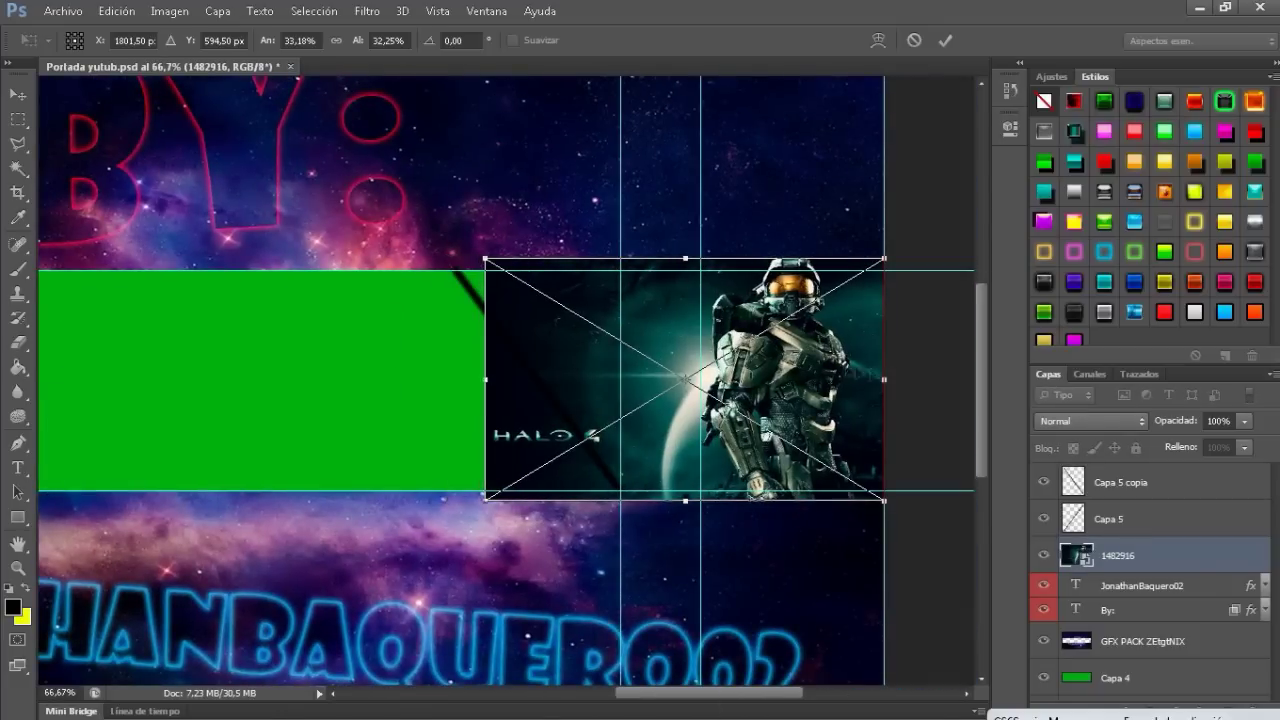
drag(478, 260, 457, 223)
key(shift+Down)
key(shift+Down)
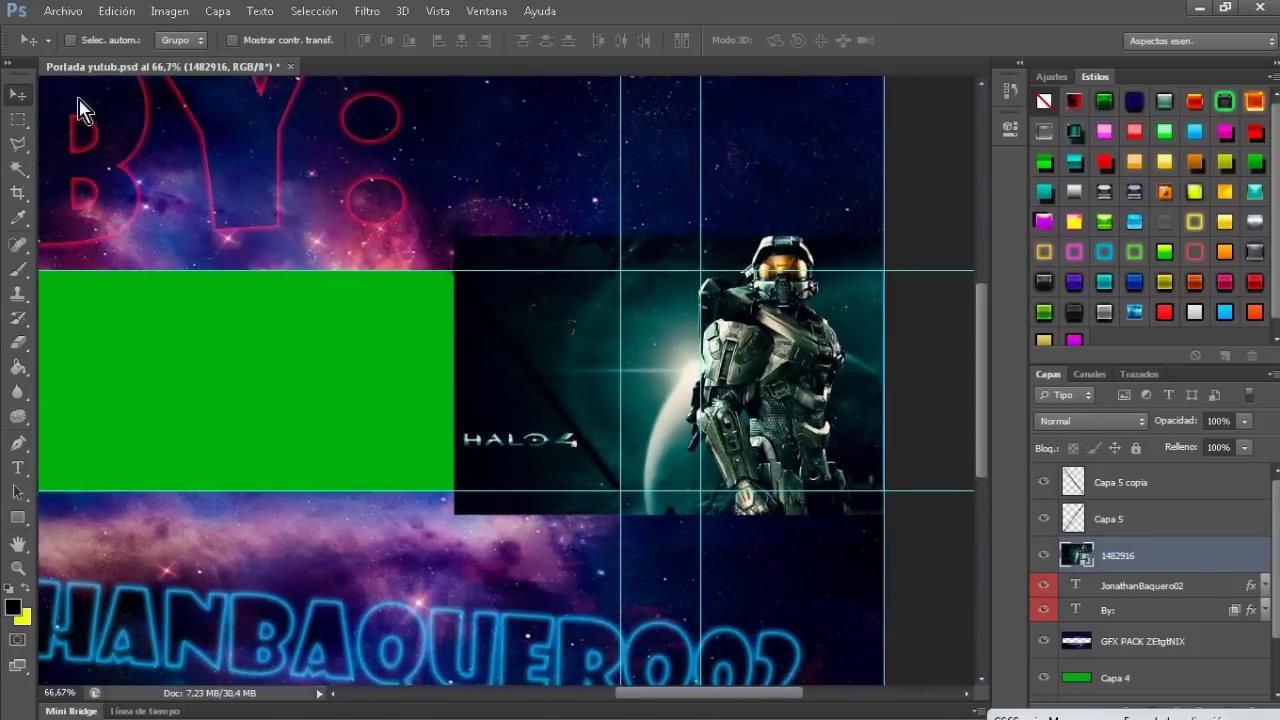
key(shift+Down)
key(shift+Down)
key(shift+Down)
key(shift+Down)
key(shift+Down)
key(ctrl+0)
Step: Review the Halo image's transform options, then scale the placed car image over the left end
click(63, 10)
click(86, 314)
key(Escape)
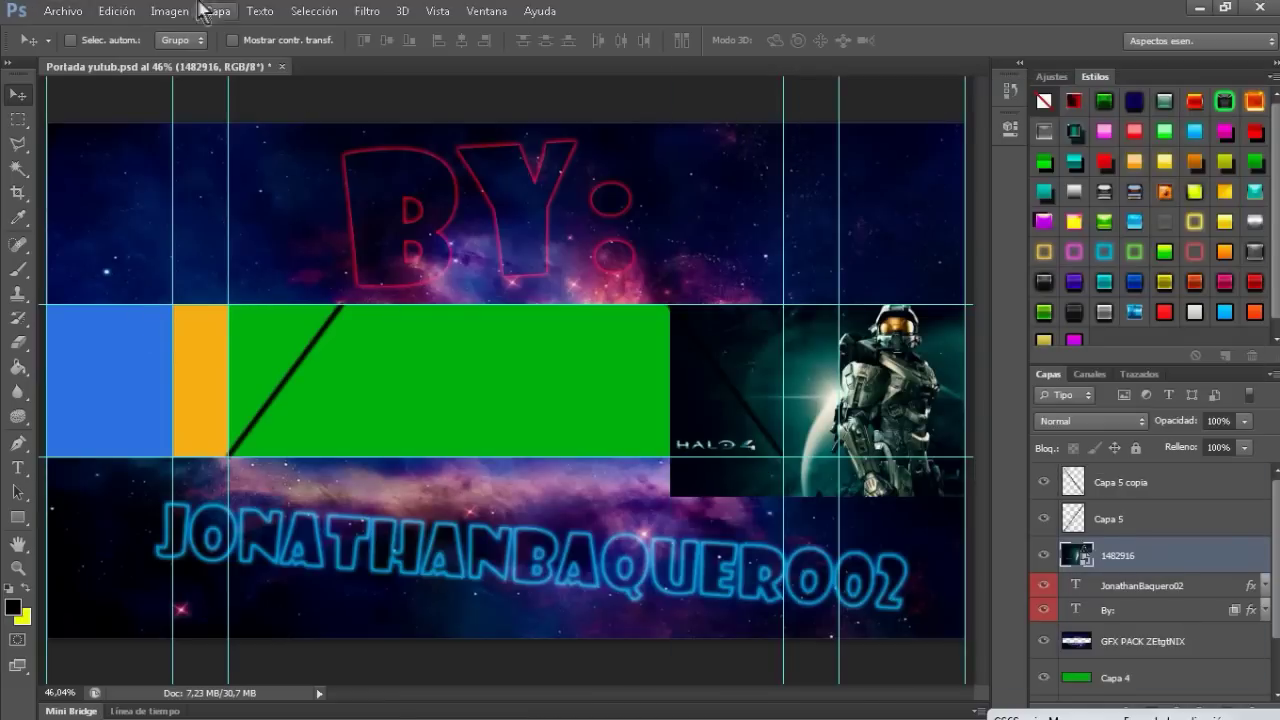
key(ctrl+t)
right_click(846, 428)
right_click(908, 420)
key(Escape)
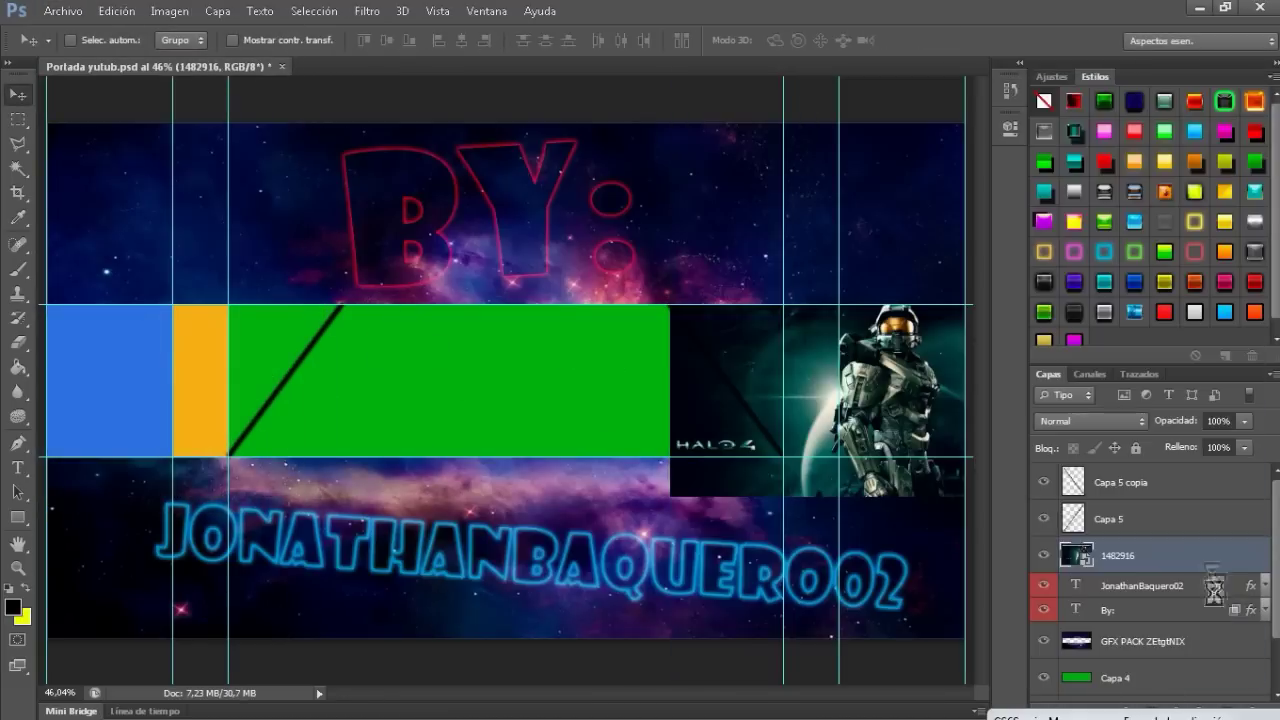
drag(595, 263, 340, 322)
Step: Stretch the car image between the upper and lower guides and commit it
drag(314, 364, 316, 354)
drag(341, 418, 343, 458)
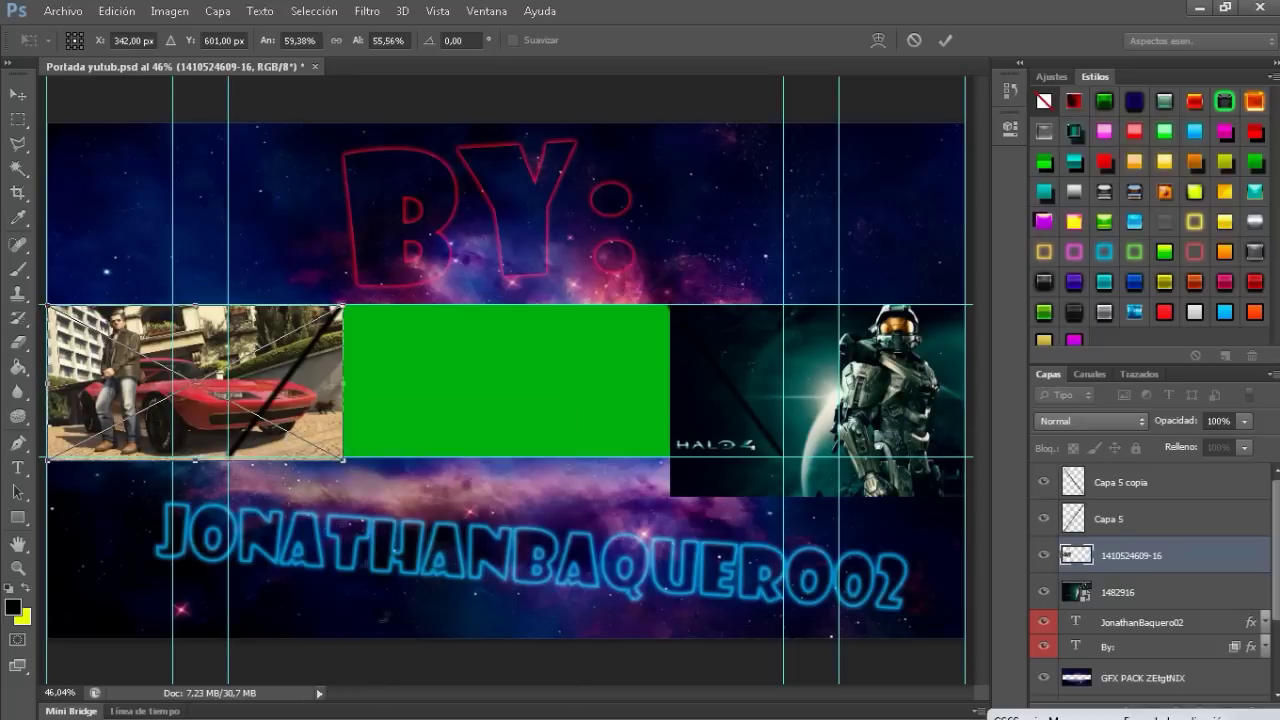
scroll(296, 400, up, 1)
scroll(778, 336, left, 5)
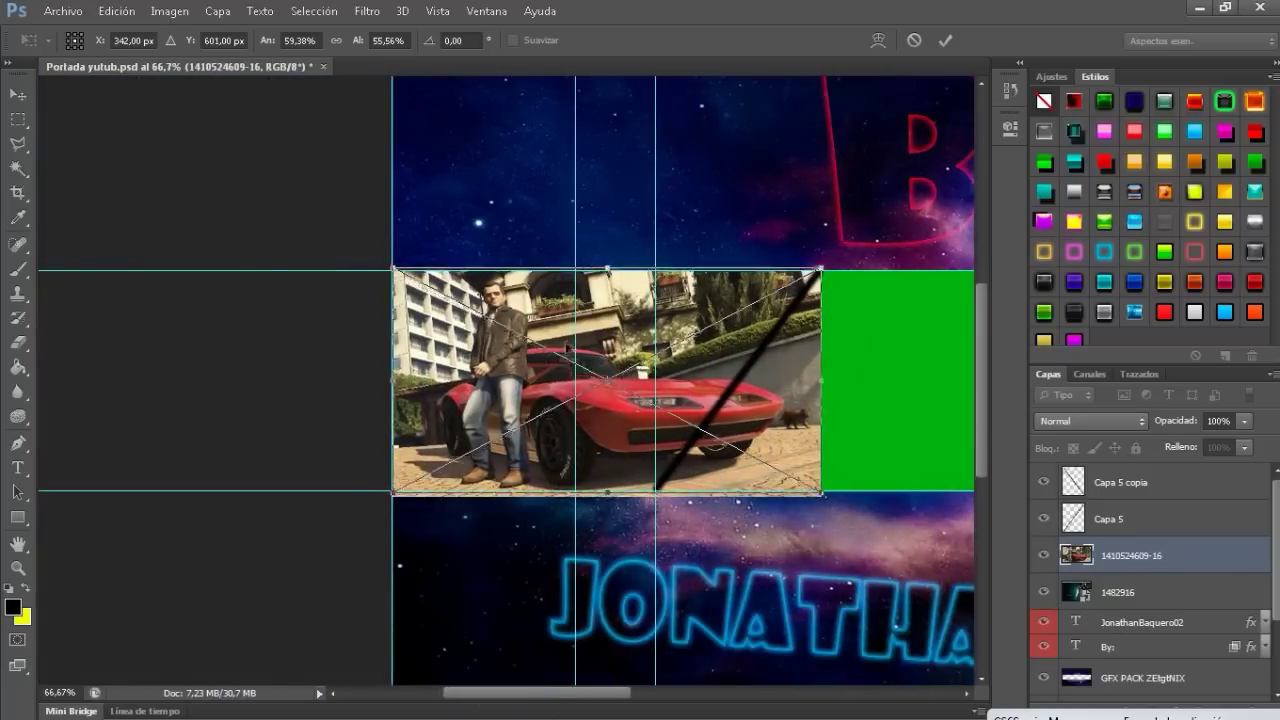
drag(608, 495, 612, 522)
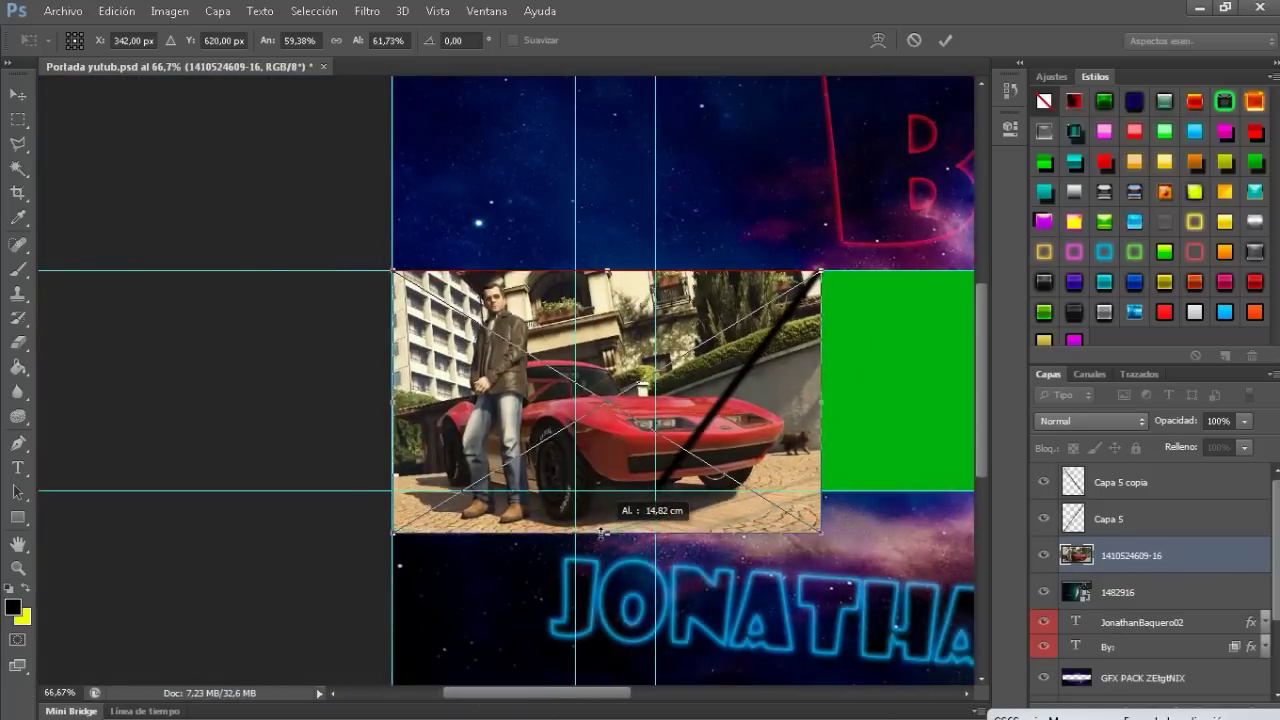
click(944, 40)
Step: Nudge the car image left and up, then widen it toward the green panel
key(shift+Left)
key(shift+Left)
key(shift+Left)
key(shift+Left)
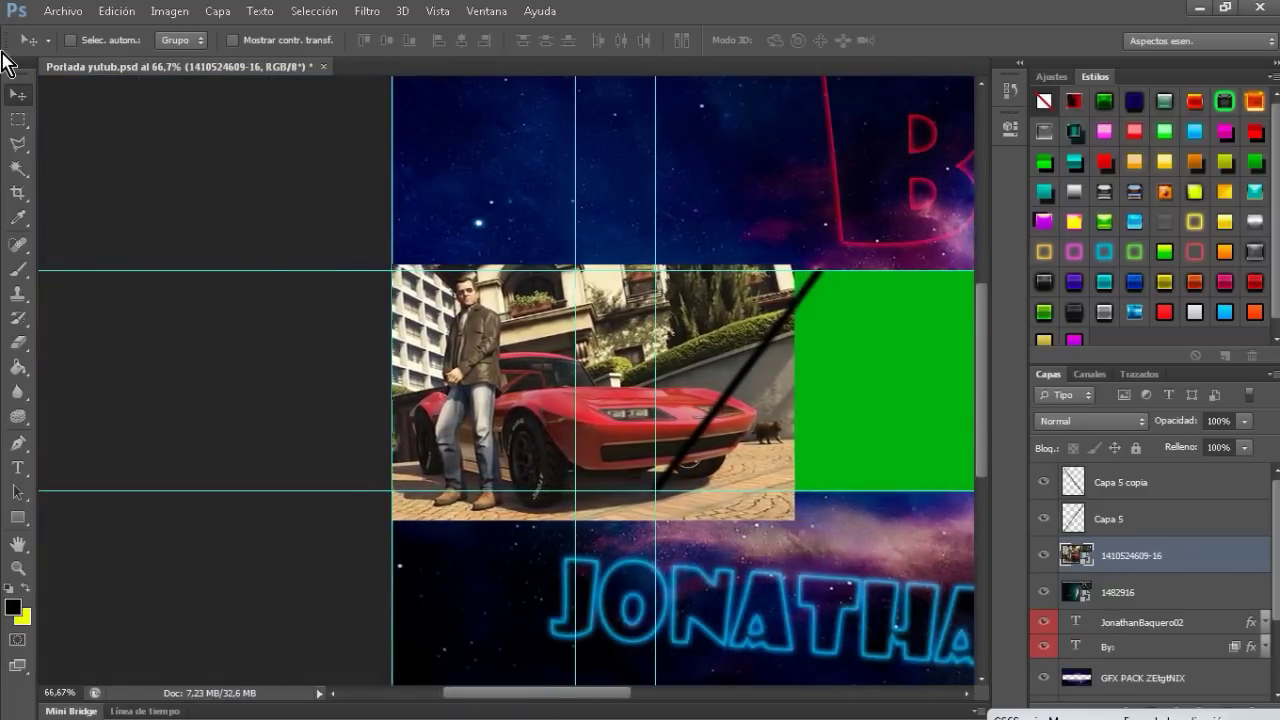
key(shift+Left)
key(shift+Left)
key(shift+Up)
key(ctrl+0)
key(ctrl+t)
drag(314, 383, 335, 383)
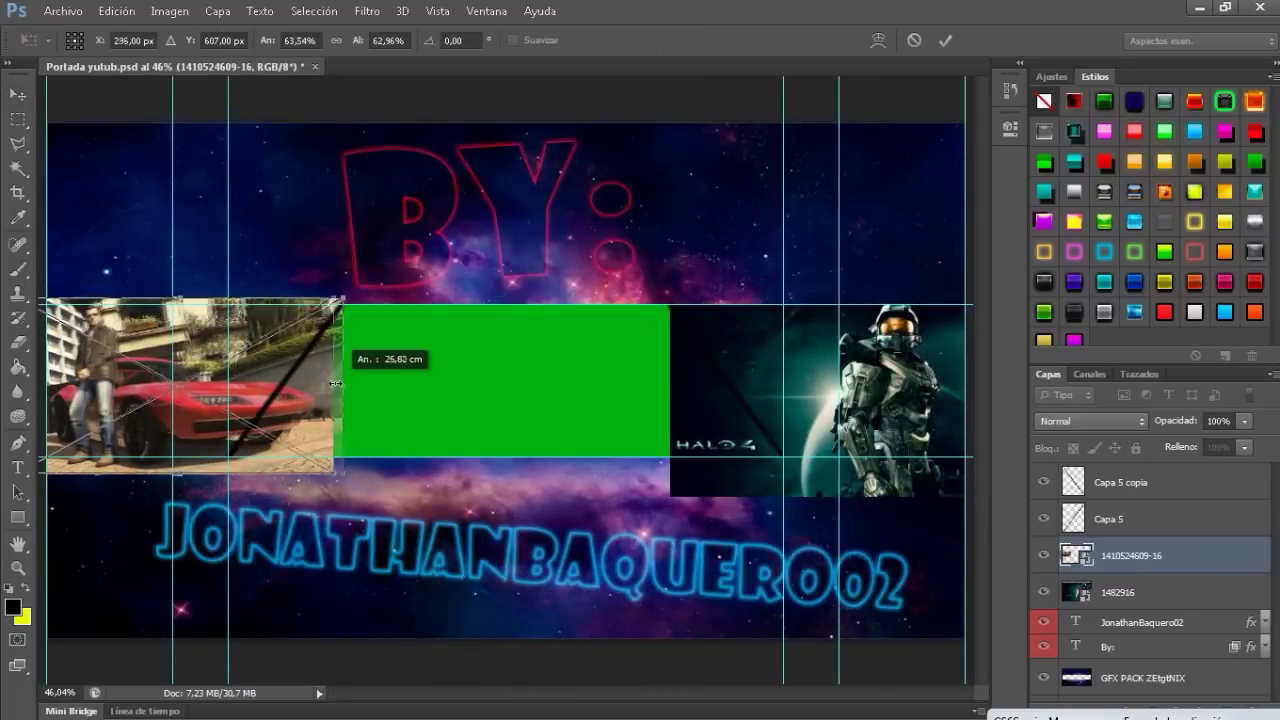
click(63, 10)
Step: Trim the Halo image along the diagonal line and clear the selection
click(18, 143)
key(alt+bracketleft)
key(ctrl+1)
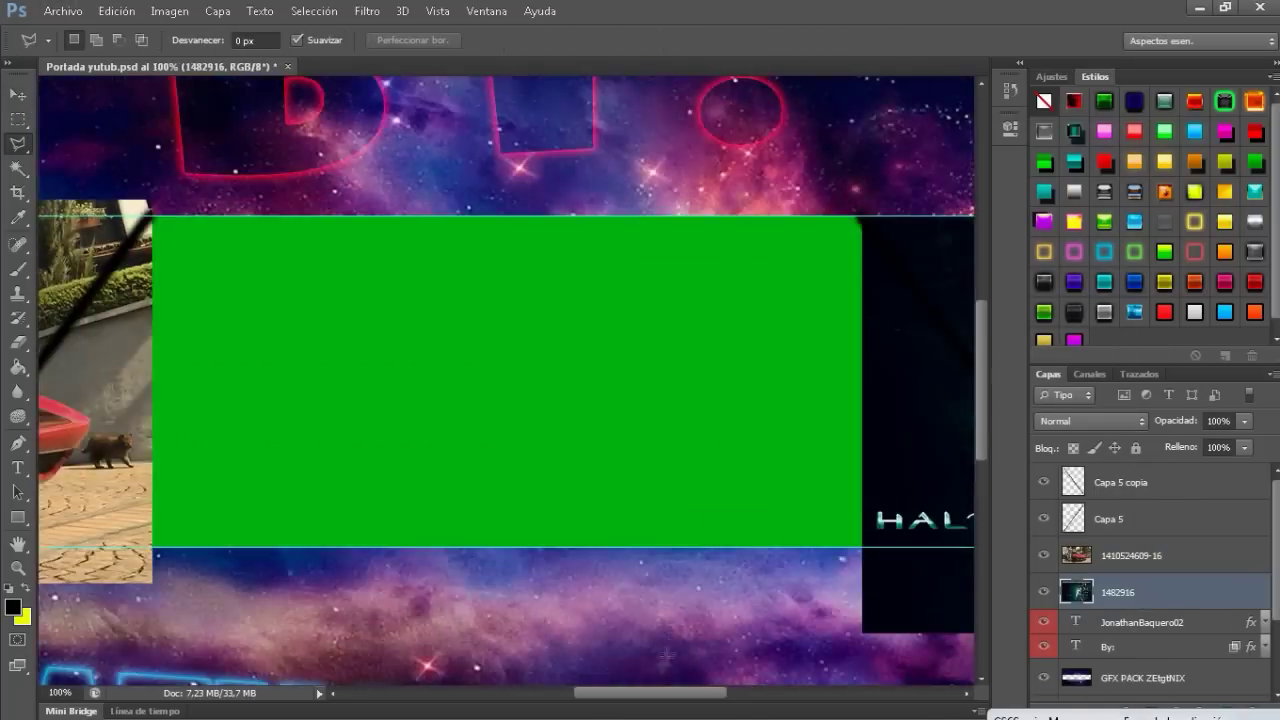
scroll(725, 565, right, 5)
key(ctrl+minus)
key(Delete)
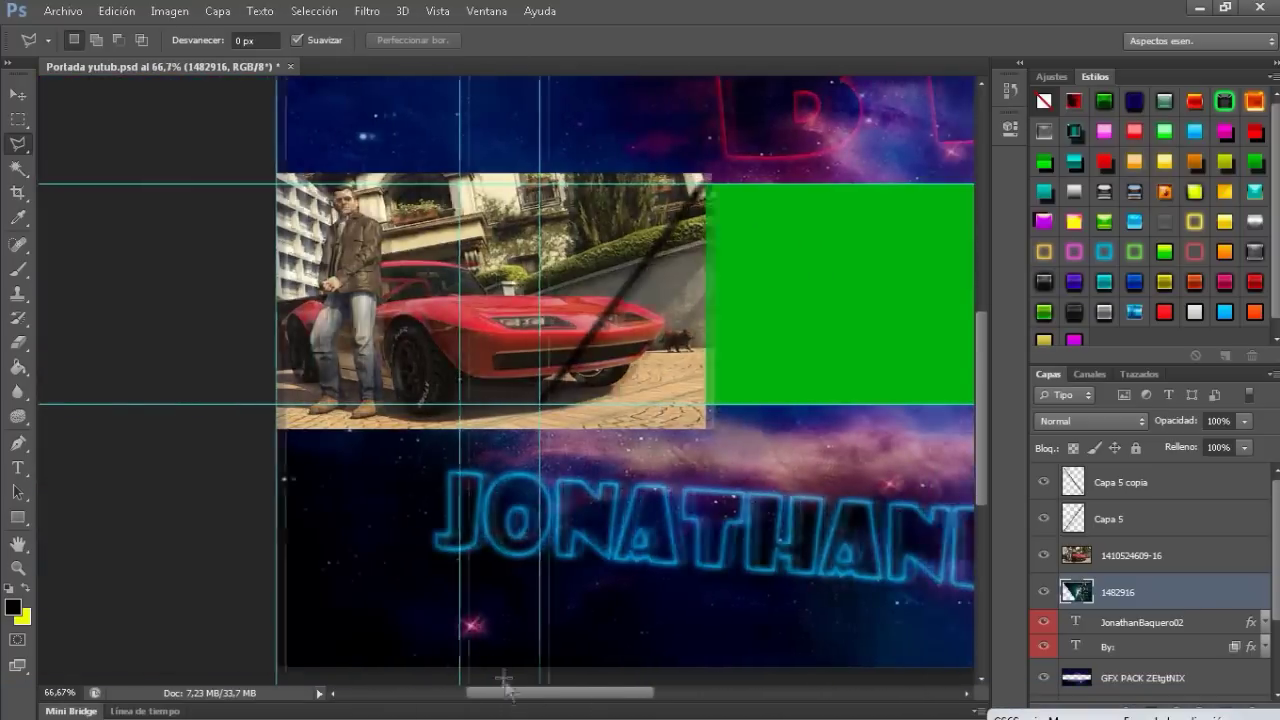
key(ctrl+plus)
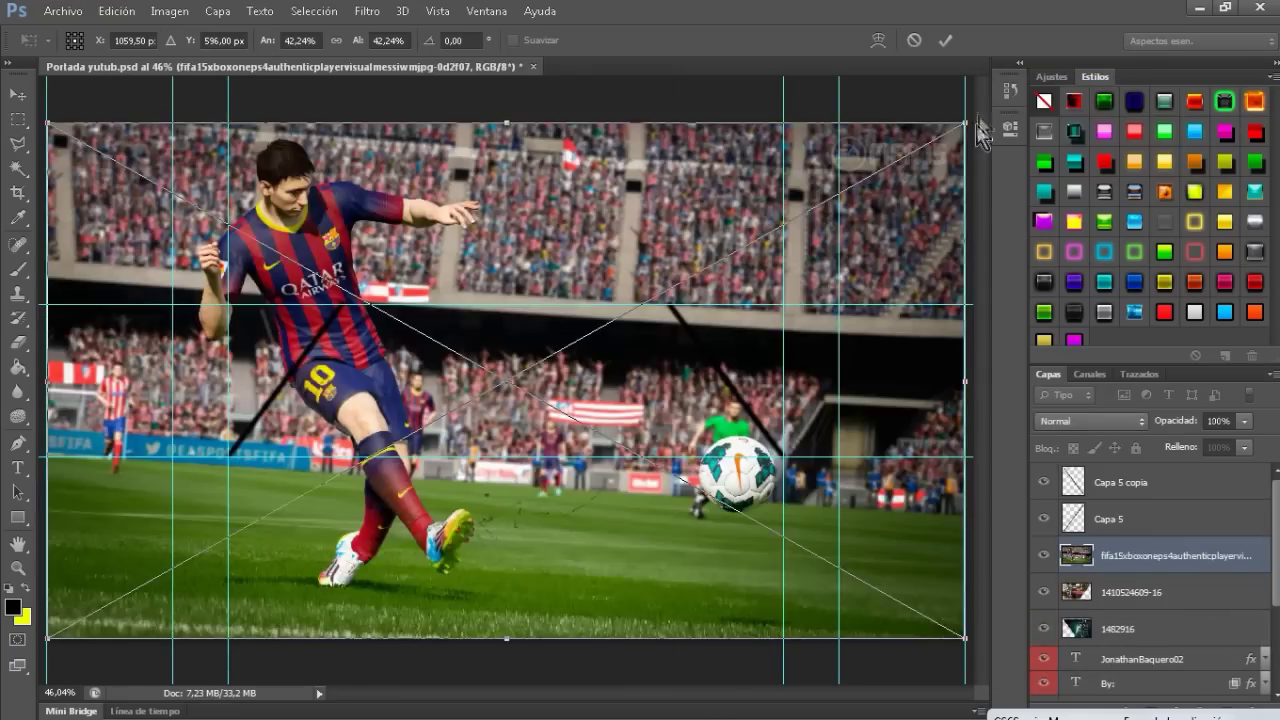
Step: Shrink the placed FIFA image and edit the text object's depth value
drag(962, 110, 666, 262)
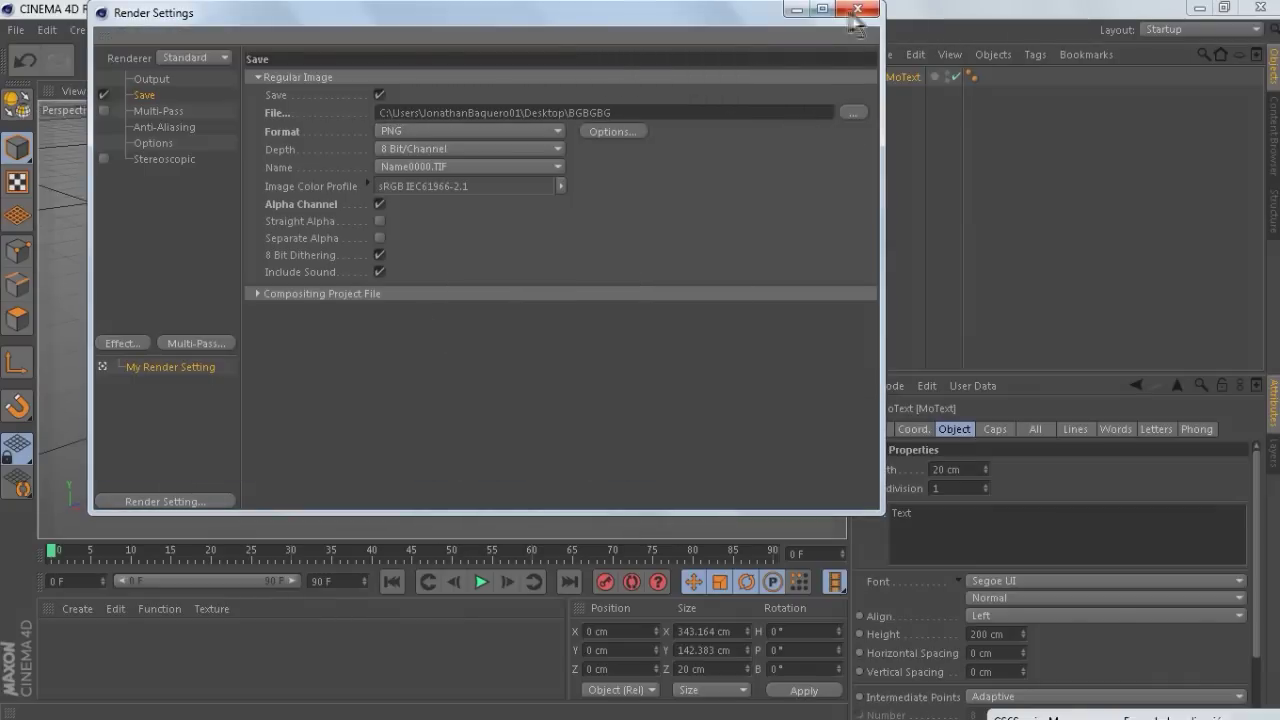
click(856, 10)
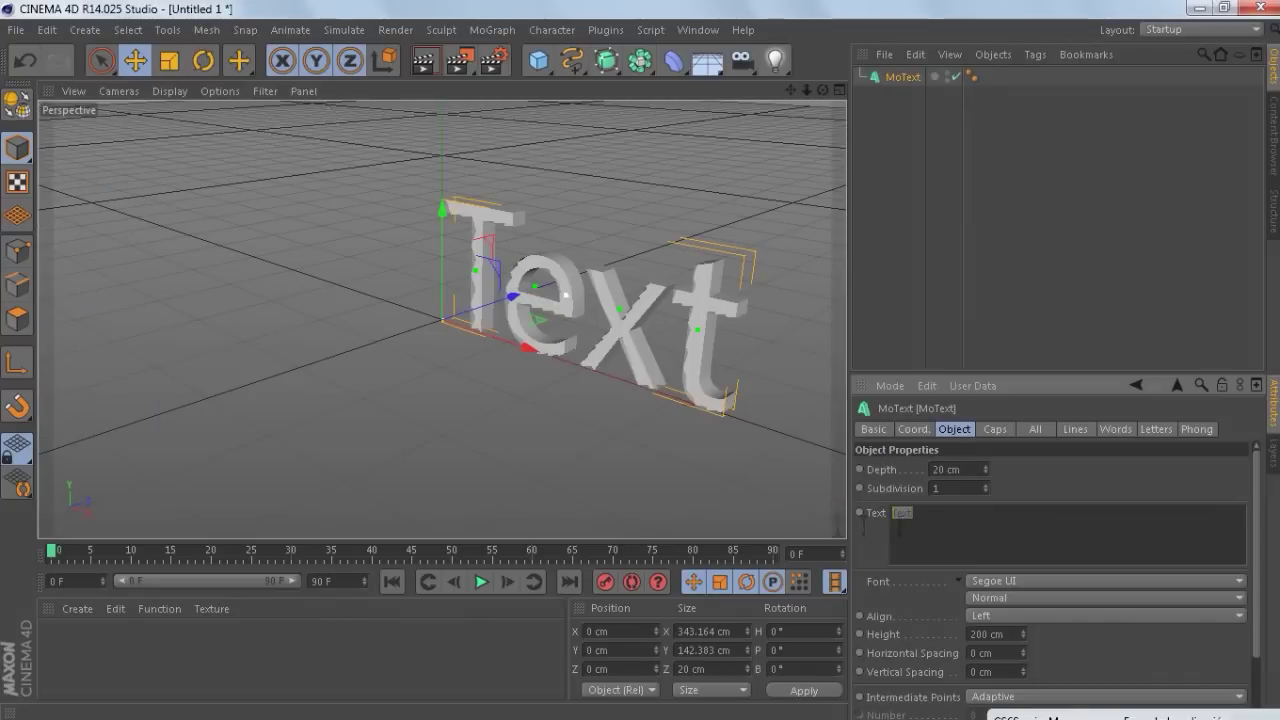
click(962, 470)
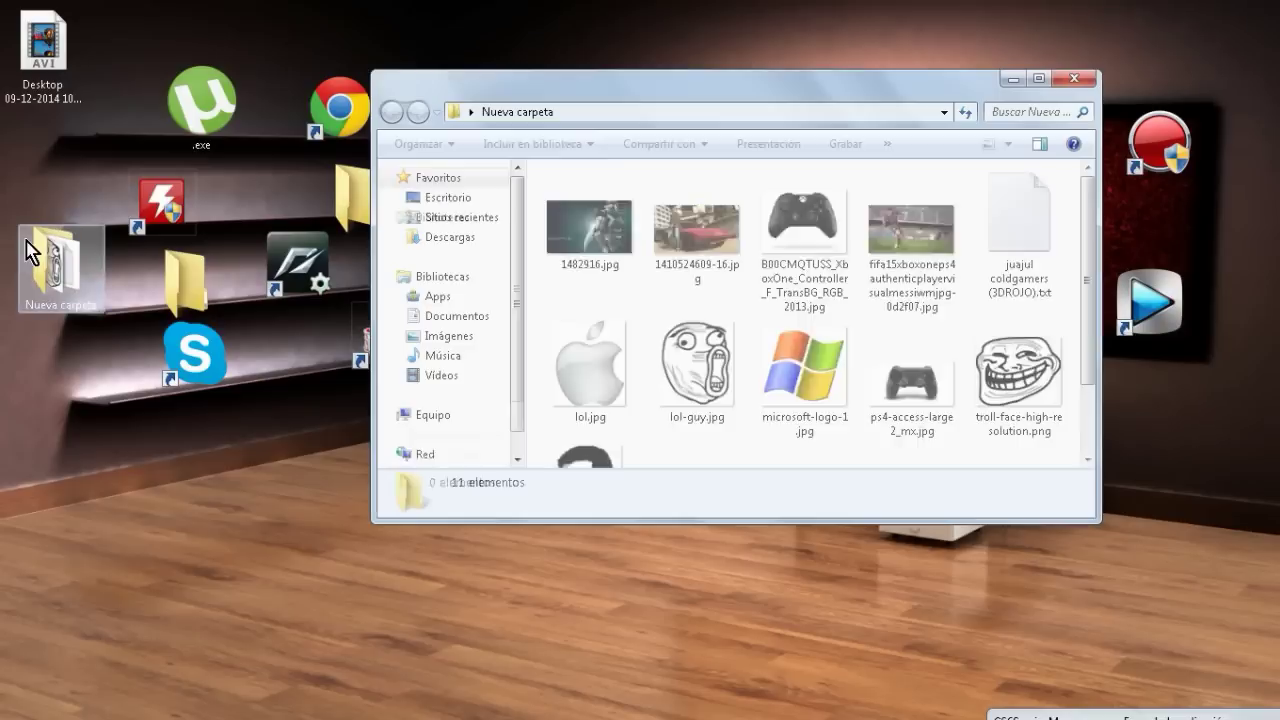
Step: Open the channel-name .txt file from the Nueva carpeta folder in Notepad
double_click(1032, 228)
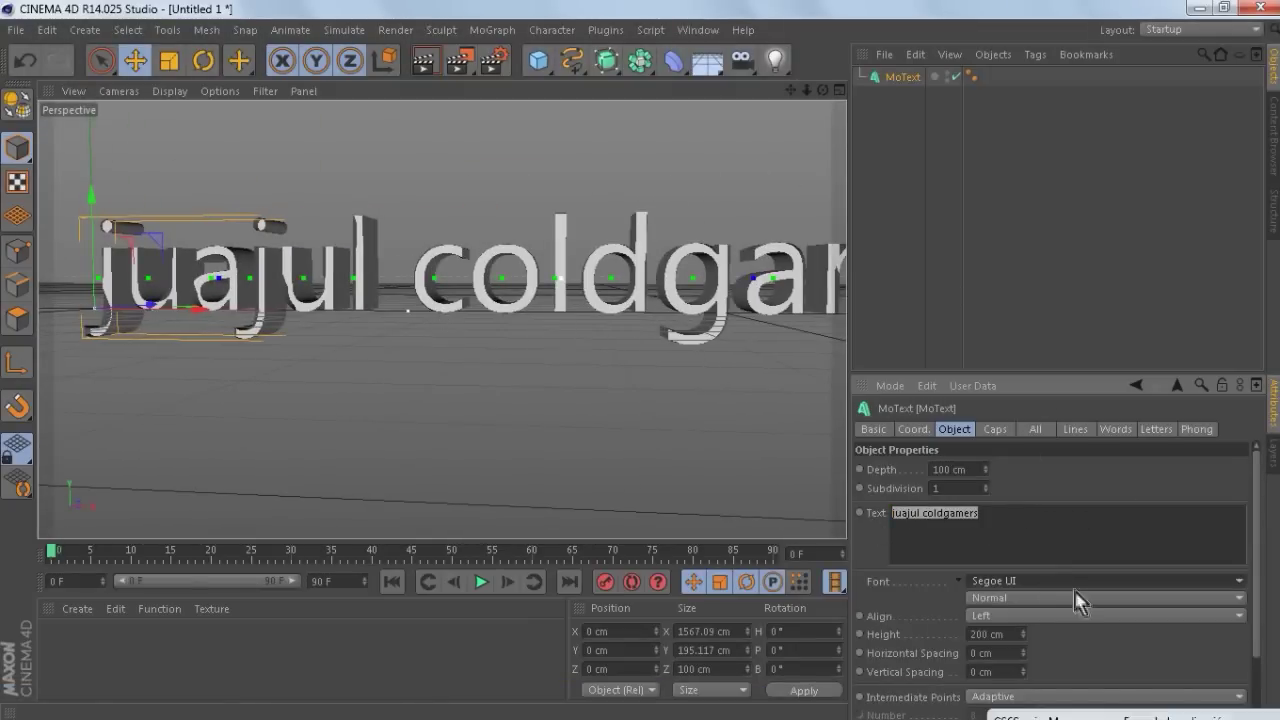
Step: Set the MoText font to DK Downward Fall
click(1230, 588)
scroll(1195, 620, up, 10)
click(1040, 223)
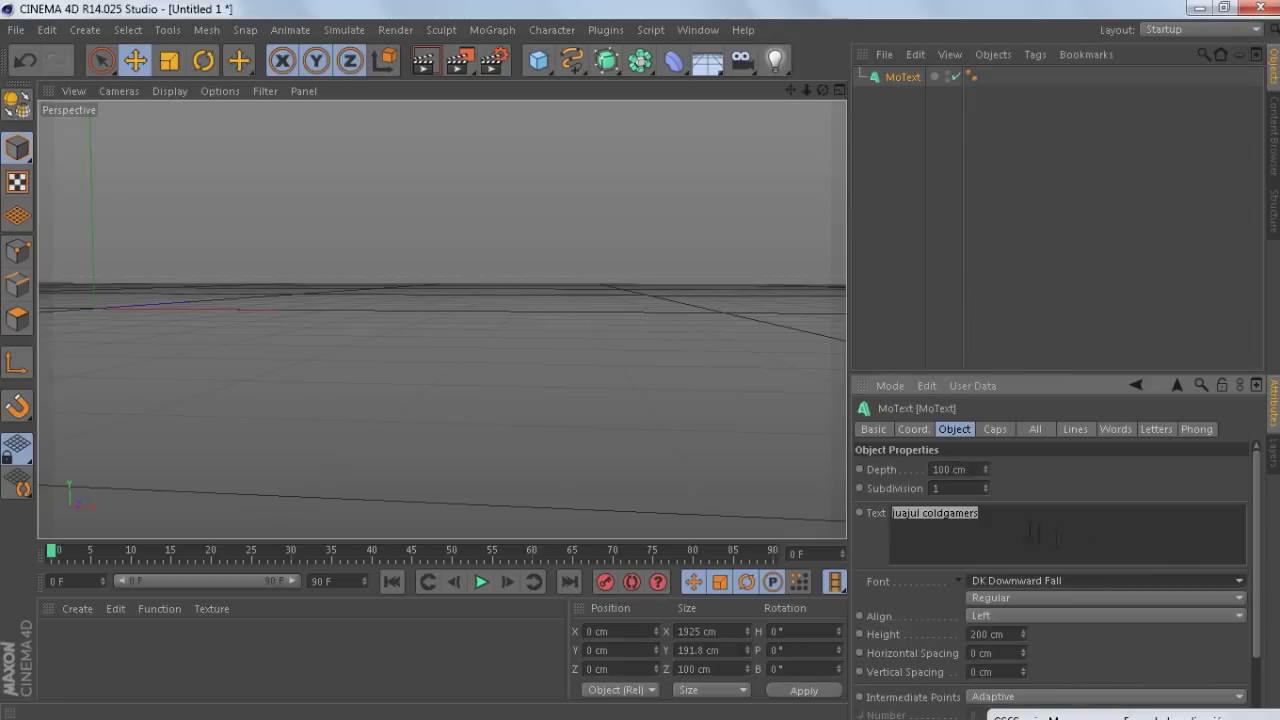
Step: Duplicate the MoText and give the copy Fillet Caps with 7 steps and 7 cm radius
click(897, 109)
key(ctrl+v)
click(1035, 429)
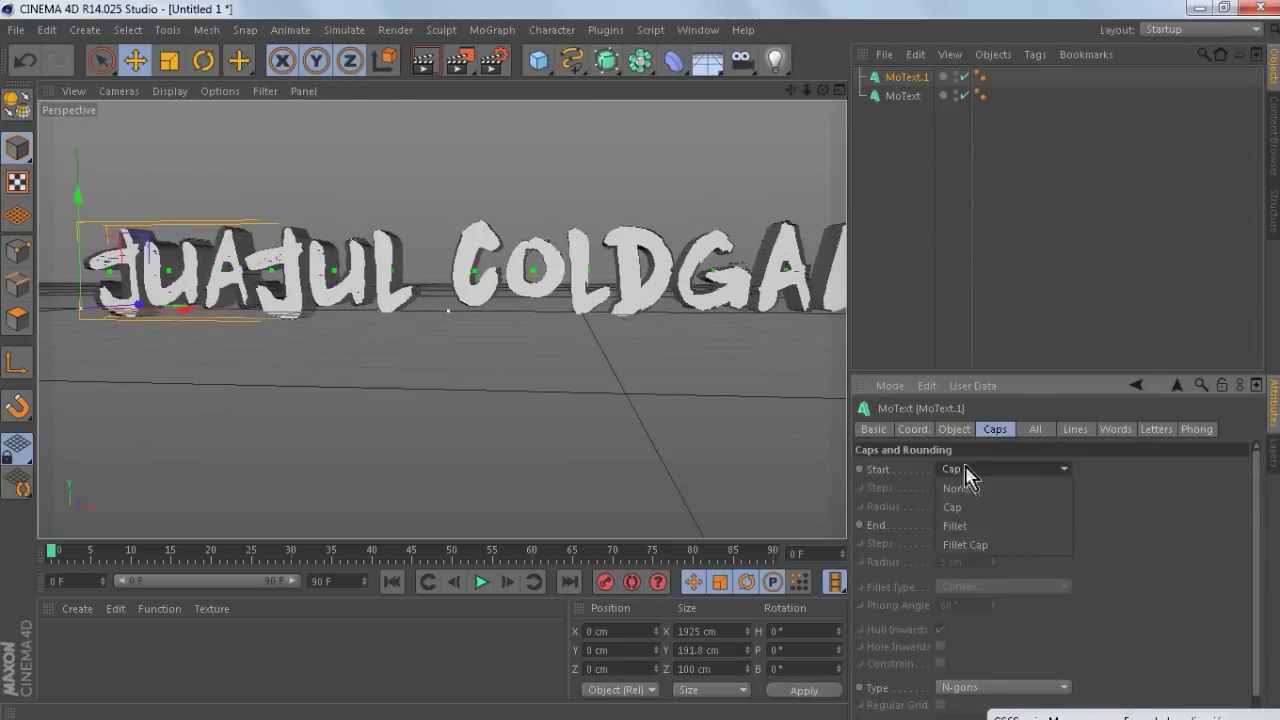
click(972, 472)
click(957, 508)
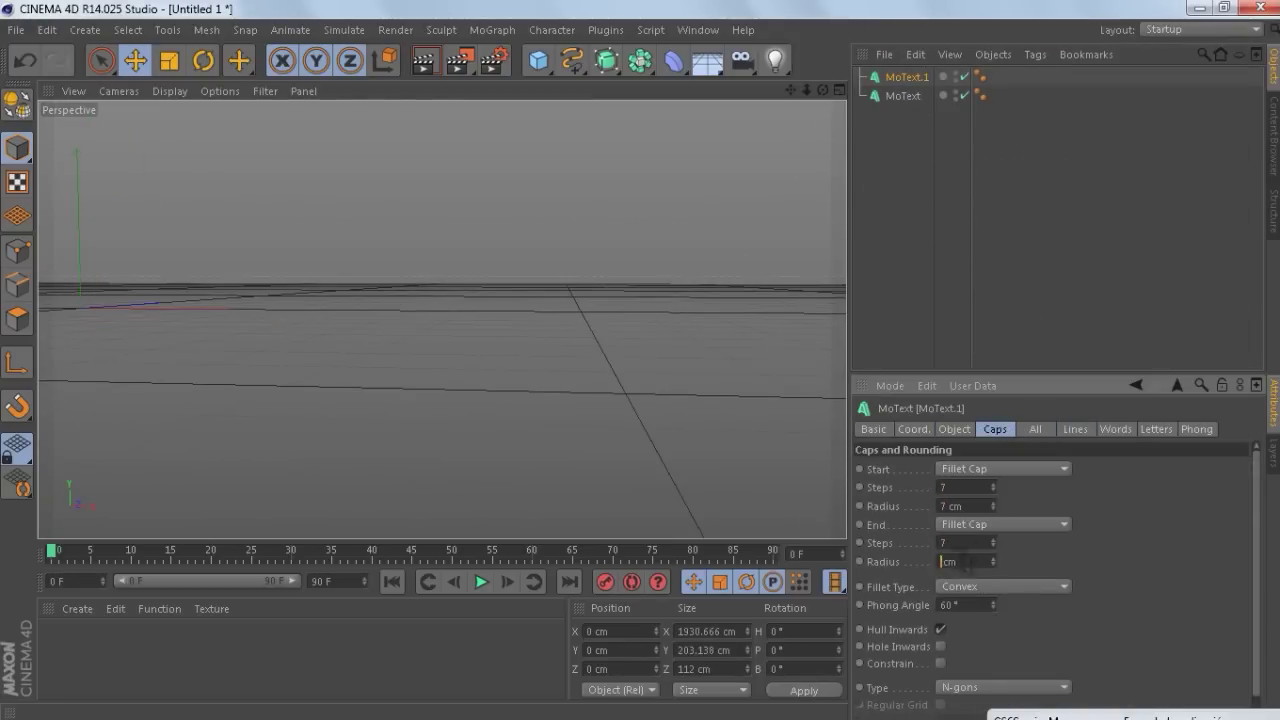
click(967, 565)
text(7)
drag(750, 200, 443, 317)
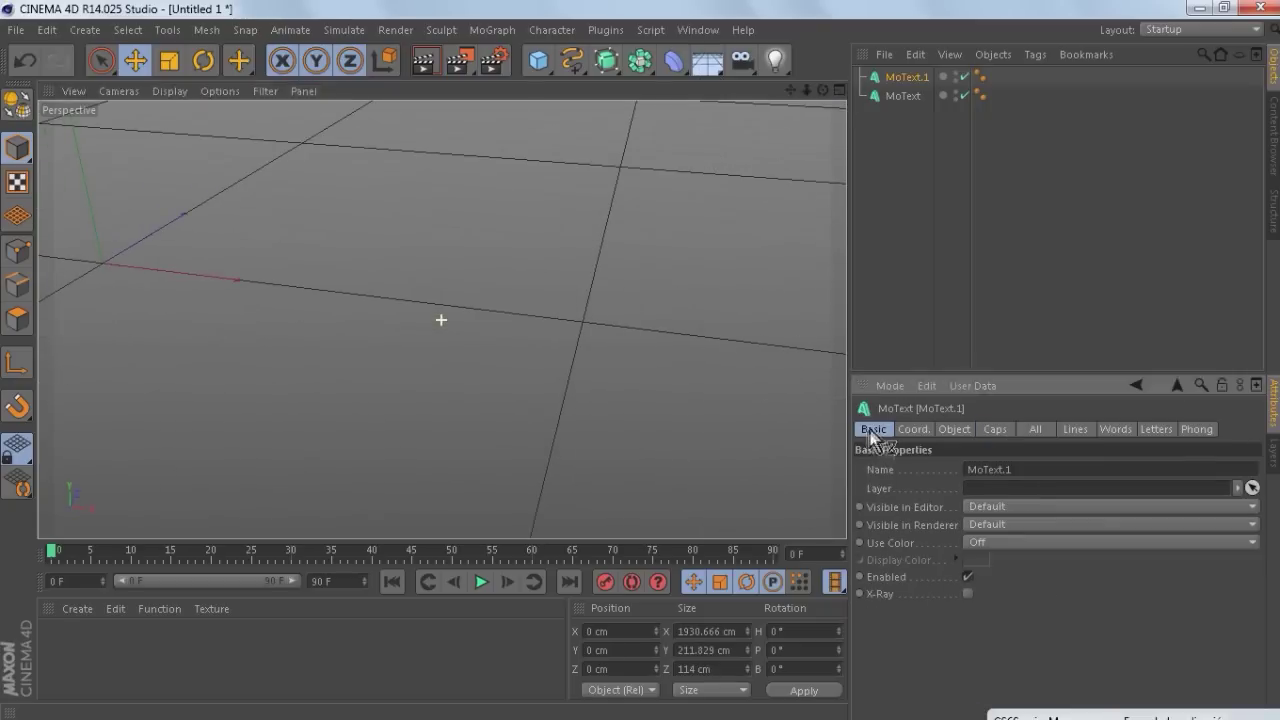
Step: Create red material Mat and white Mat.1, and apply Mat to the title text MoText.1
mouse_move(689, 292)
mouse_down()
mouse_move(443, 320)
mouse_move(800, 100)
mouse_move(90, 638)
mouse_up()
double_click(90, 638)
click(503, 229)
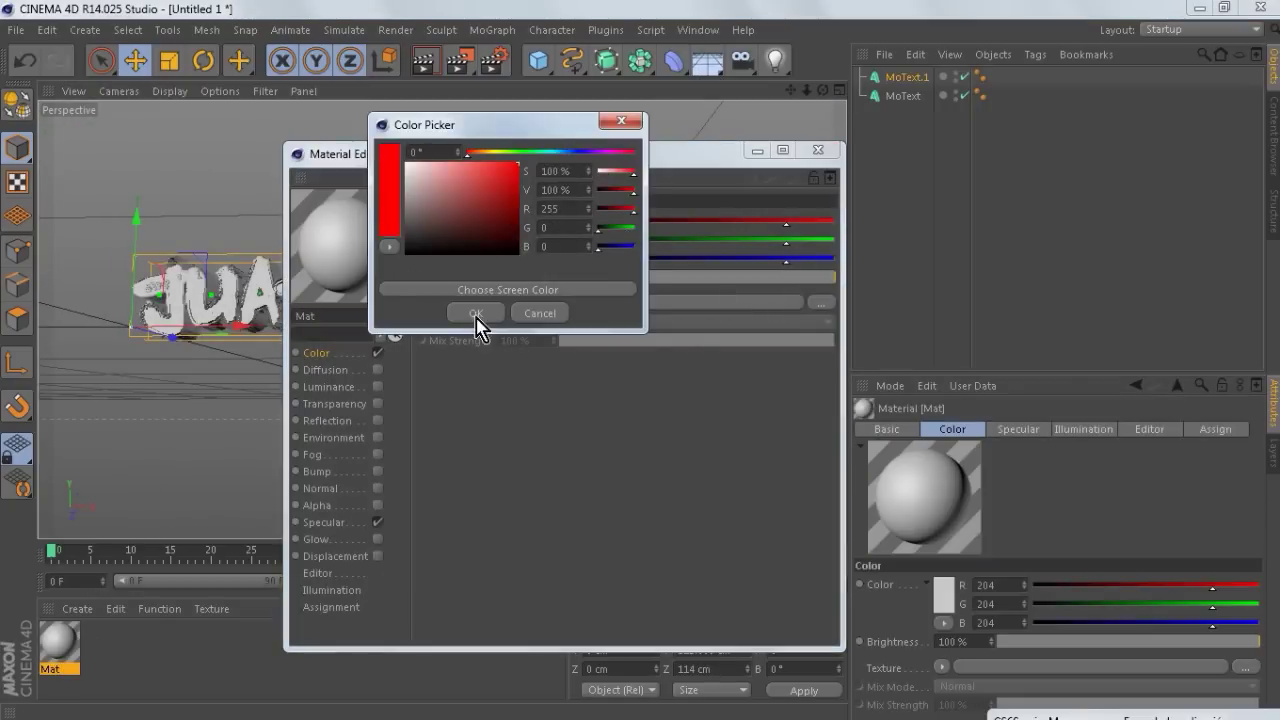
click(477, 323)
double_click(120, 657)
click(826, 118)
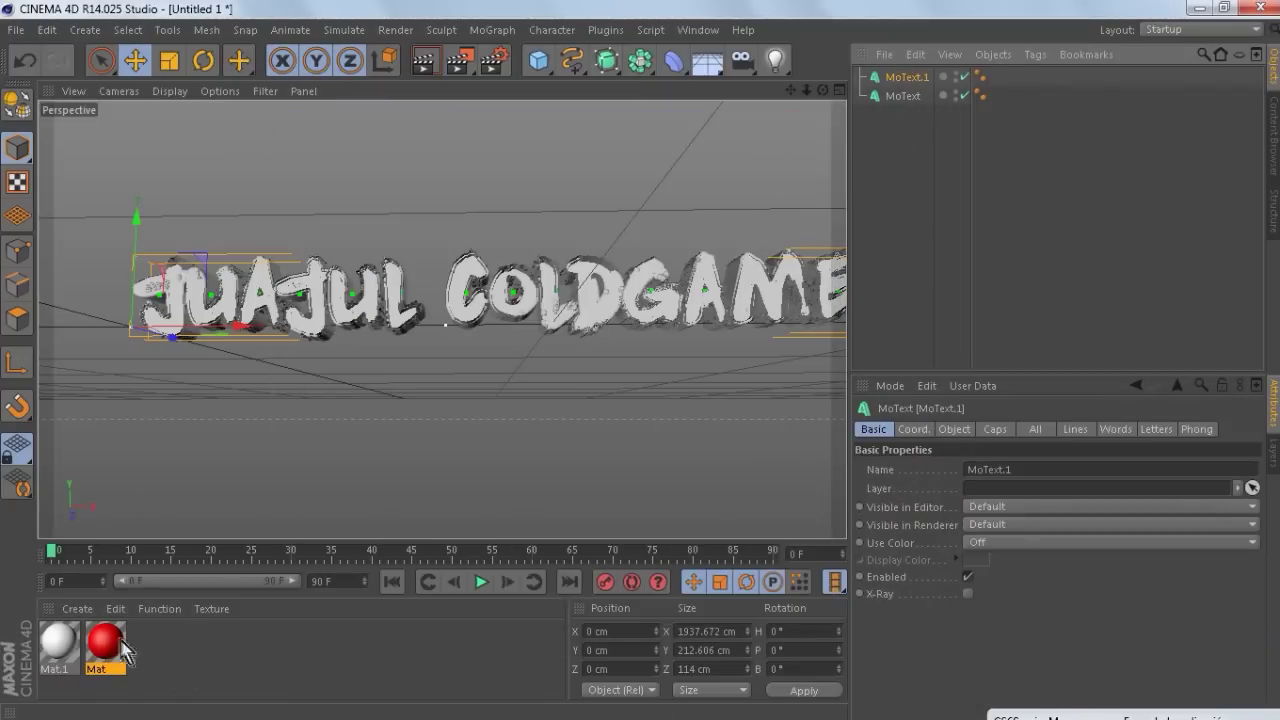
drag(875, 85, 895, 78)
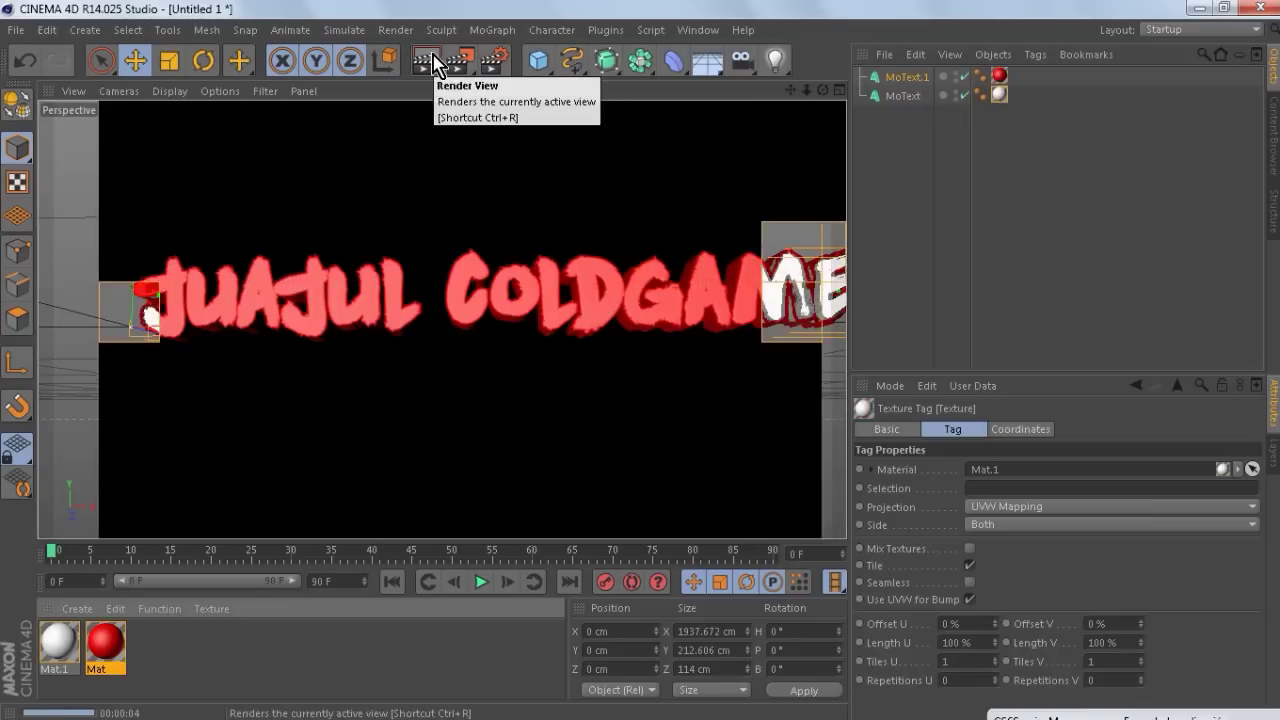
Step: Push the SUSCRIBETE text back along Z, render the view, and open Mat to recolour it cyan
drag(445, 300, 441, 320)
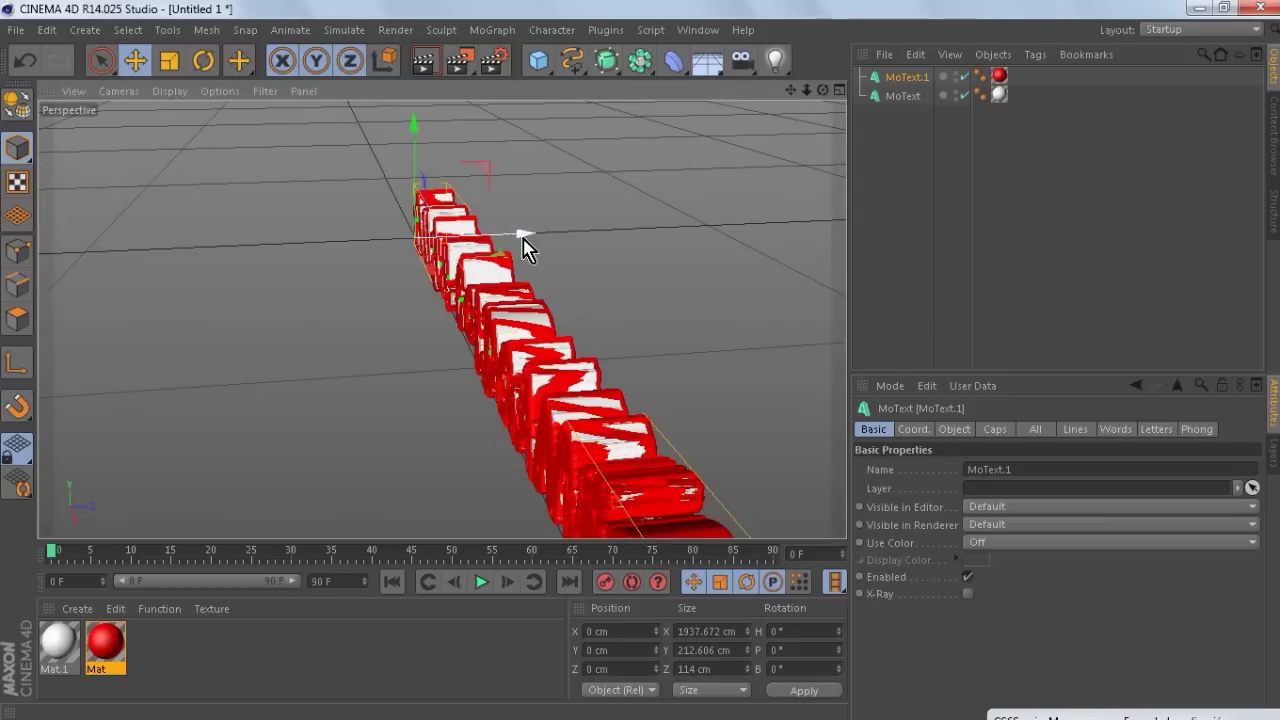
drag(531, 249, 533, 243)
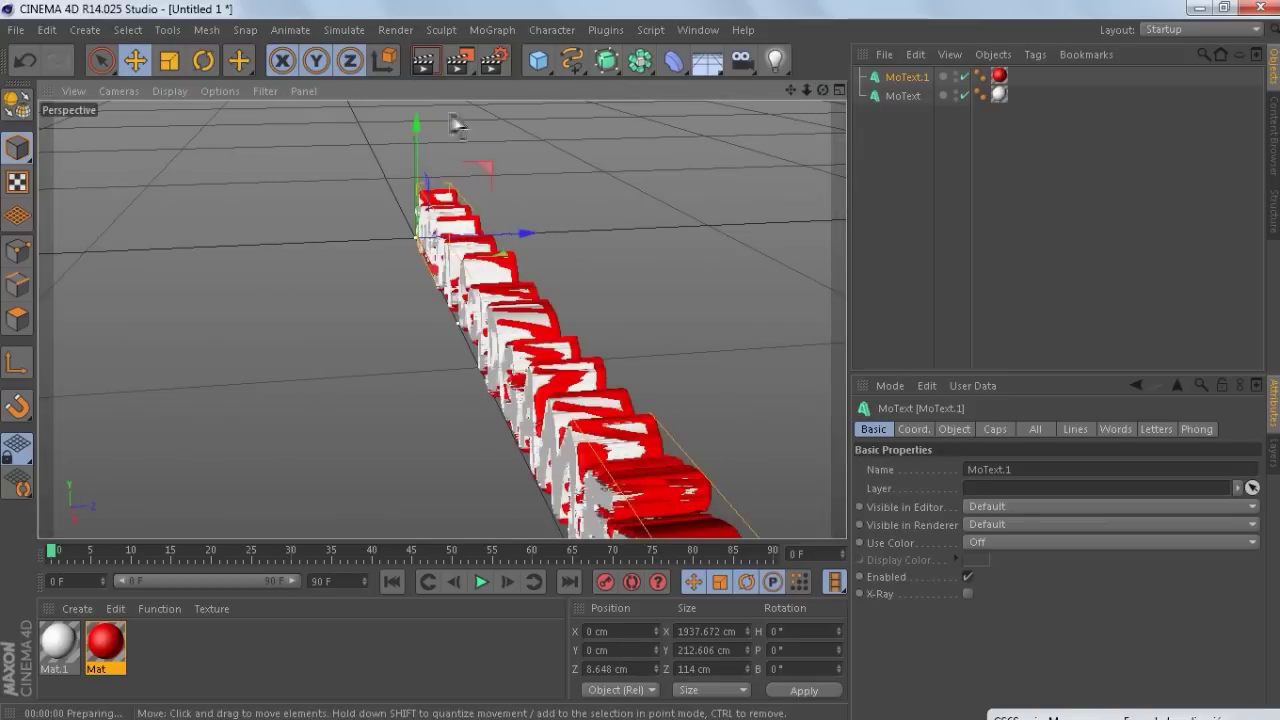
mouse_move(527, 272)
mouse_down()
mouse_move(793, 100)
mouse_move(746, 92)
mouse_move(770, 215)
mouse_up()
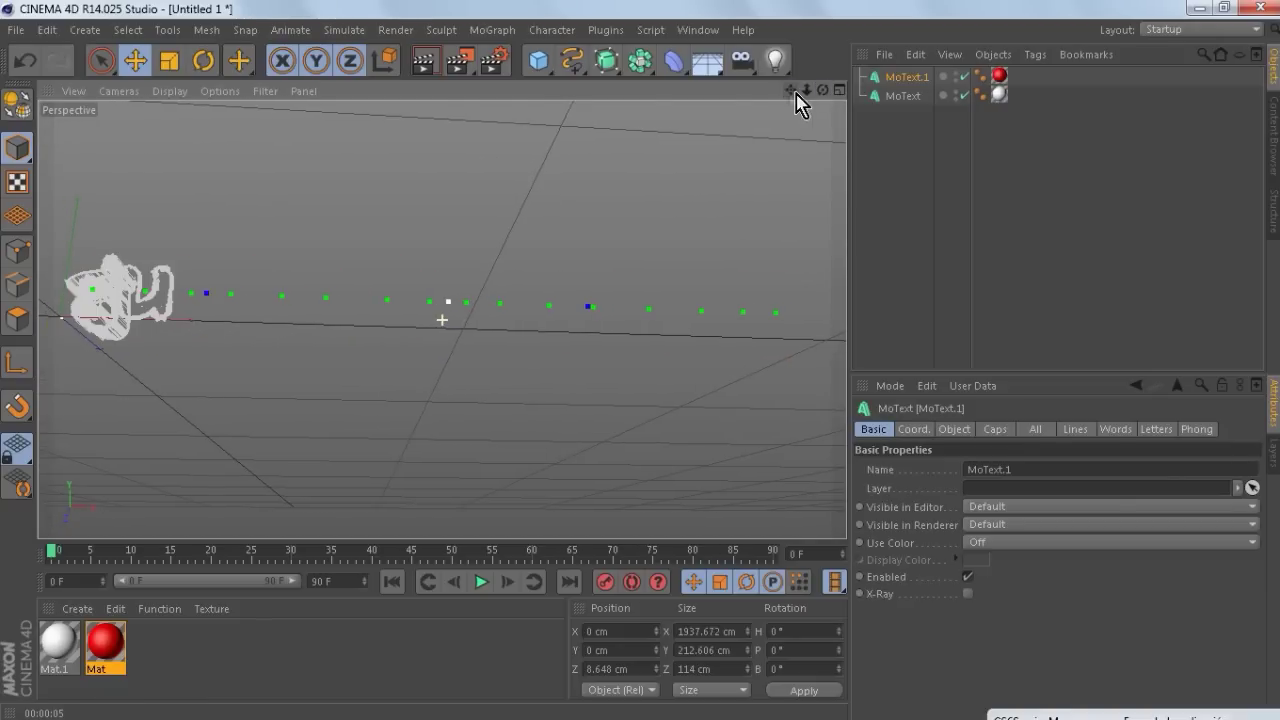
click(425, 64)
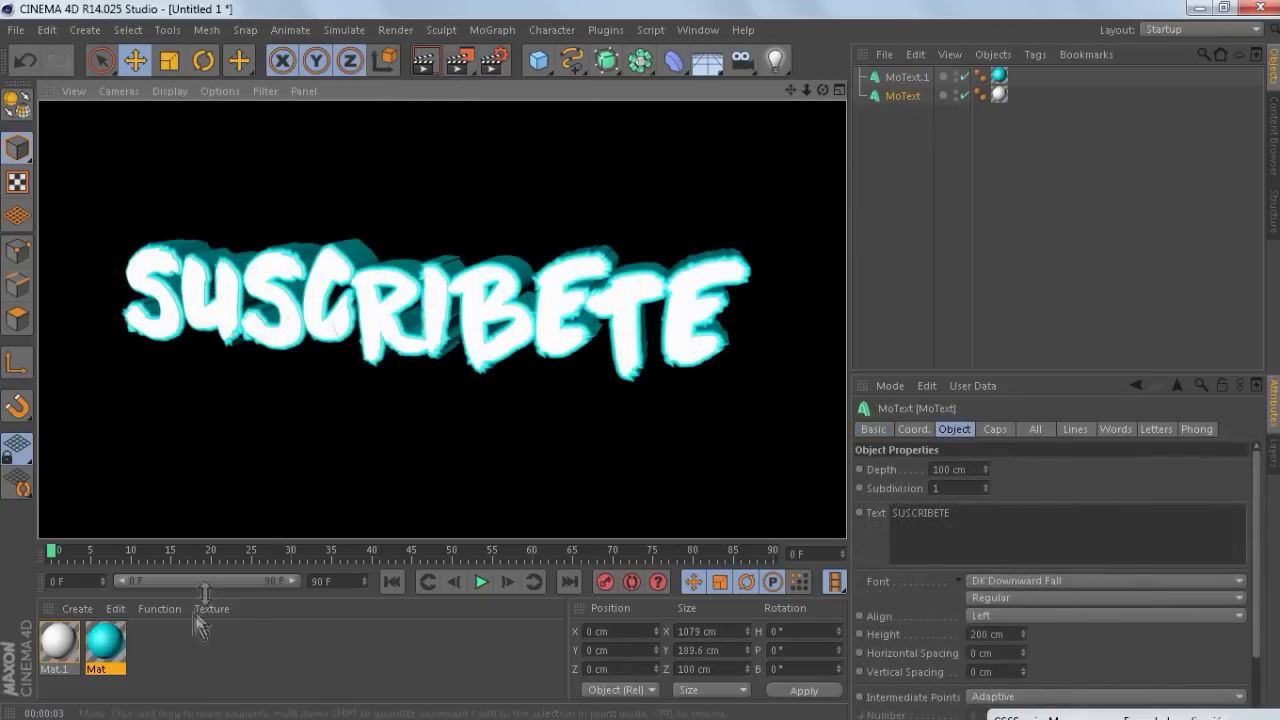
double_click(104, 645)
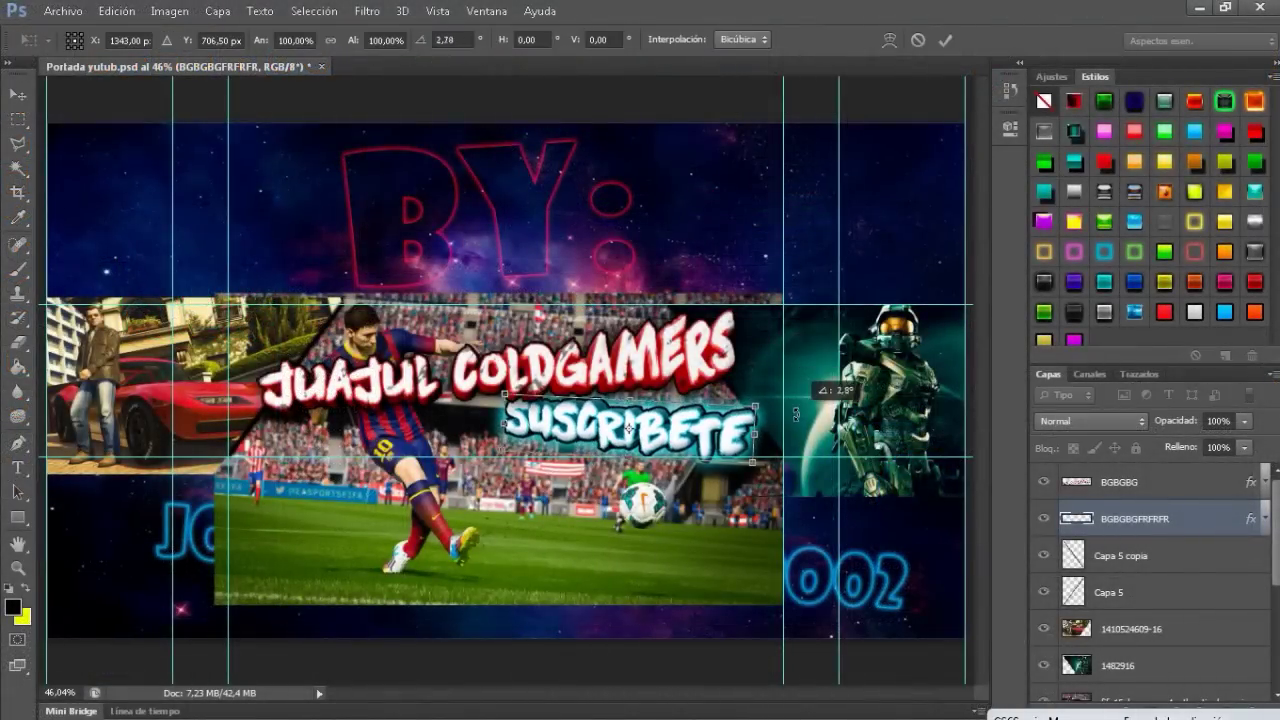
Step: Commit the pending transform and warp the SUSCRIBETE text
click(917, 44)
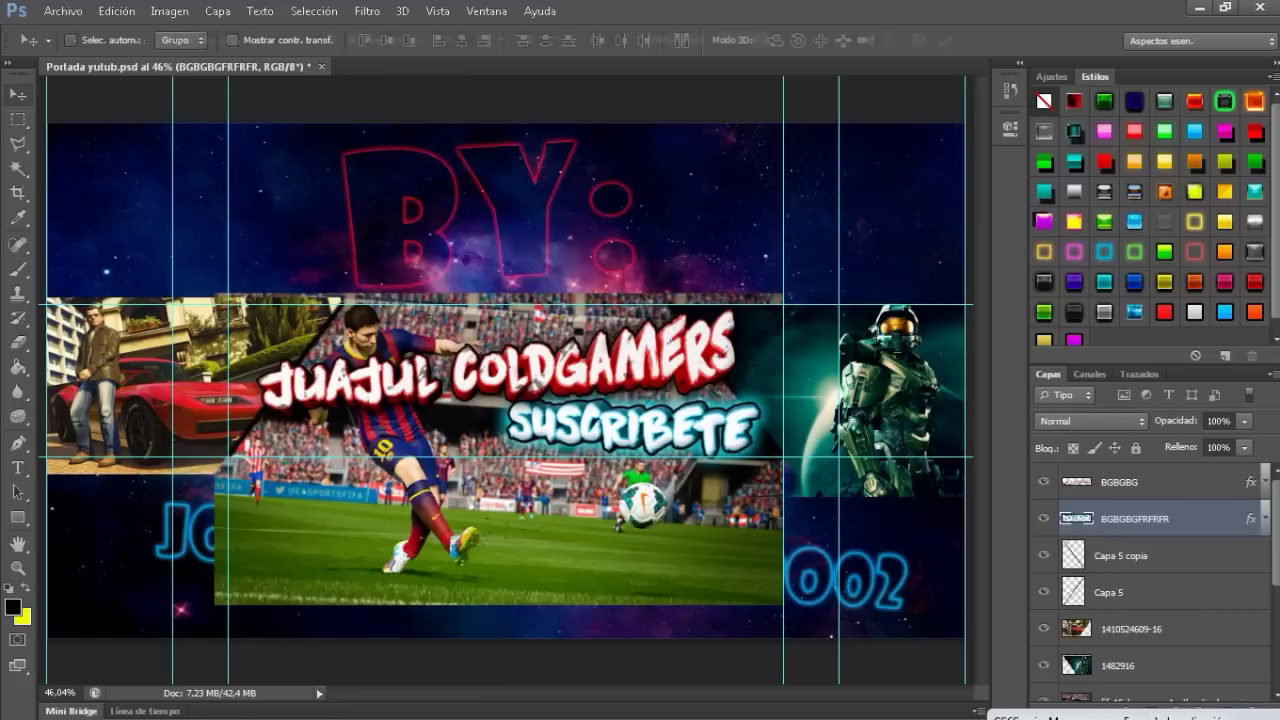
key(ctrl+t)
right_click(623, 100)
click(709, 247)
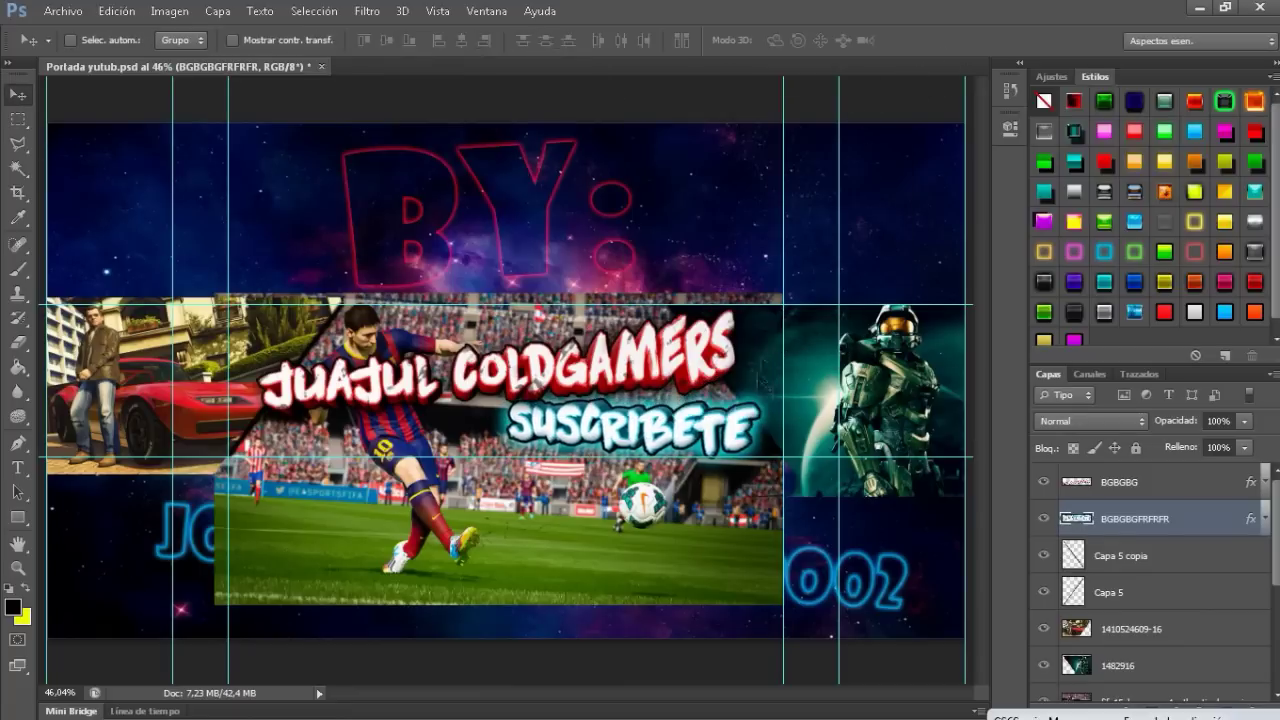
Step: Warp SUSCRIBETE again, then begin placing a texture from Efectos con Pass Through
key(ctrl+t)
right_click(702, 414)
click(720, 240)
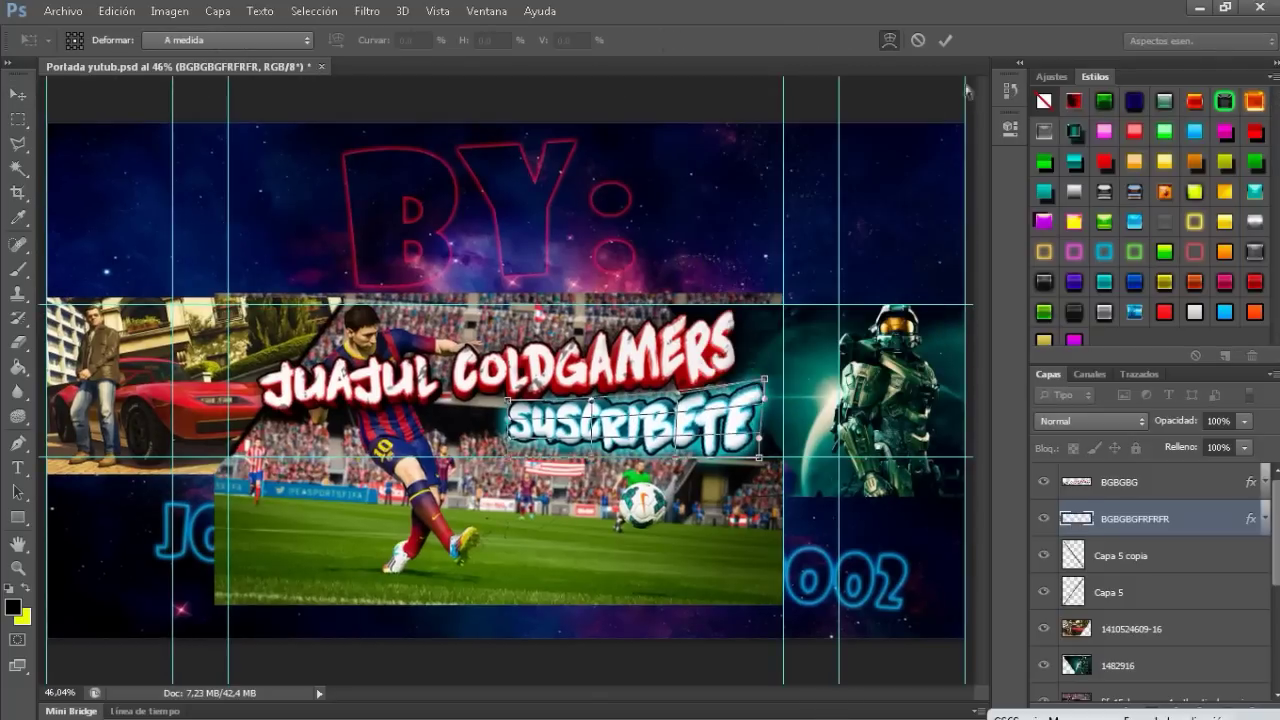
click(63, 11)
click(172, 322)
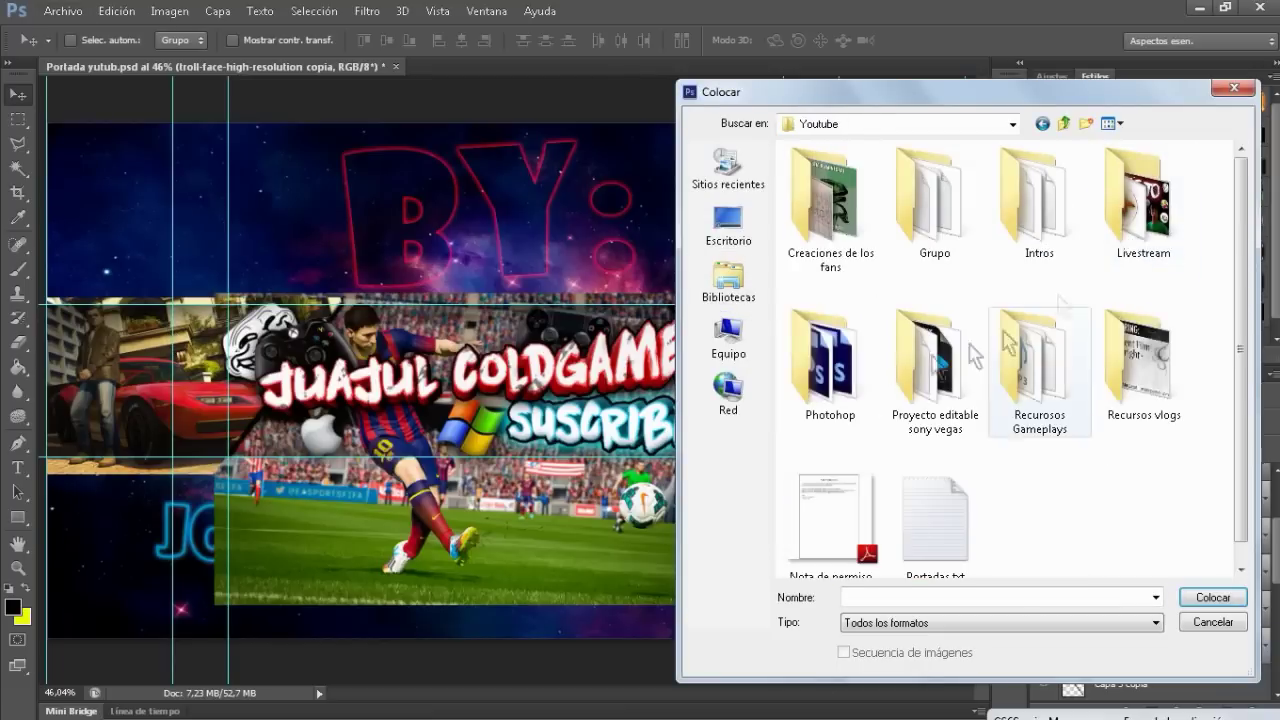
Step: Stretch the placed grunge texture across the banner's middle band, set it to Superponer, and hide it
click(1213, 597)
drag(763, 566, 965, 456)
drag(247, 186, 47, 303)
key(Return)
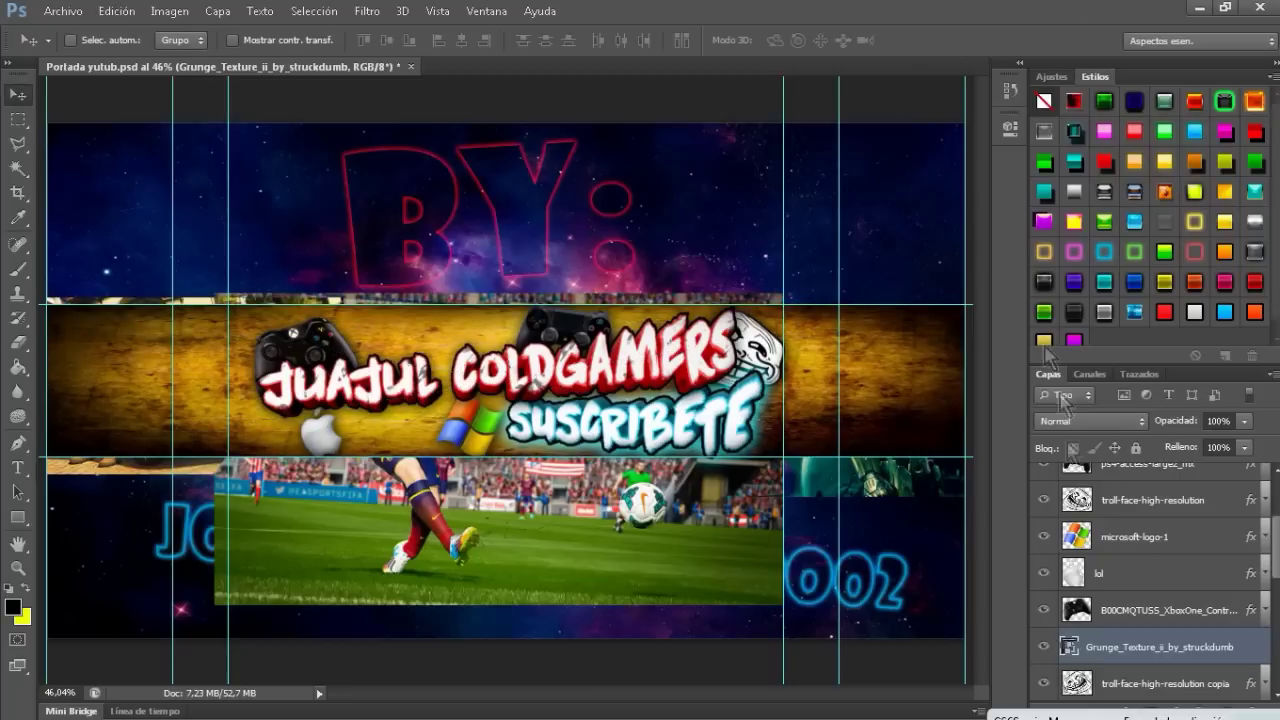
scroll(1150, 560, up, 3)
click(1090, 421)
click(1100, 310)
click(1044, 483)
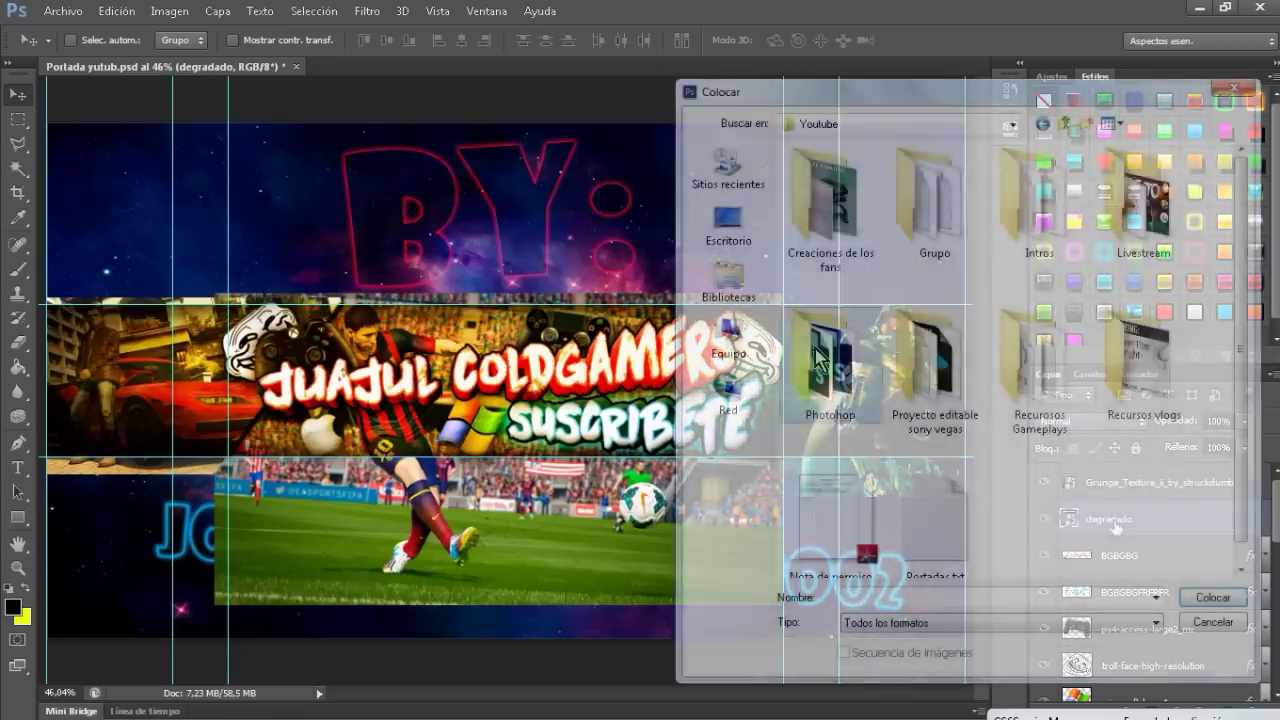
Step: Place the rfrf particle image from the Mas > Particulas folder
scroll(945, 370, down, 1)
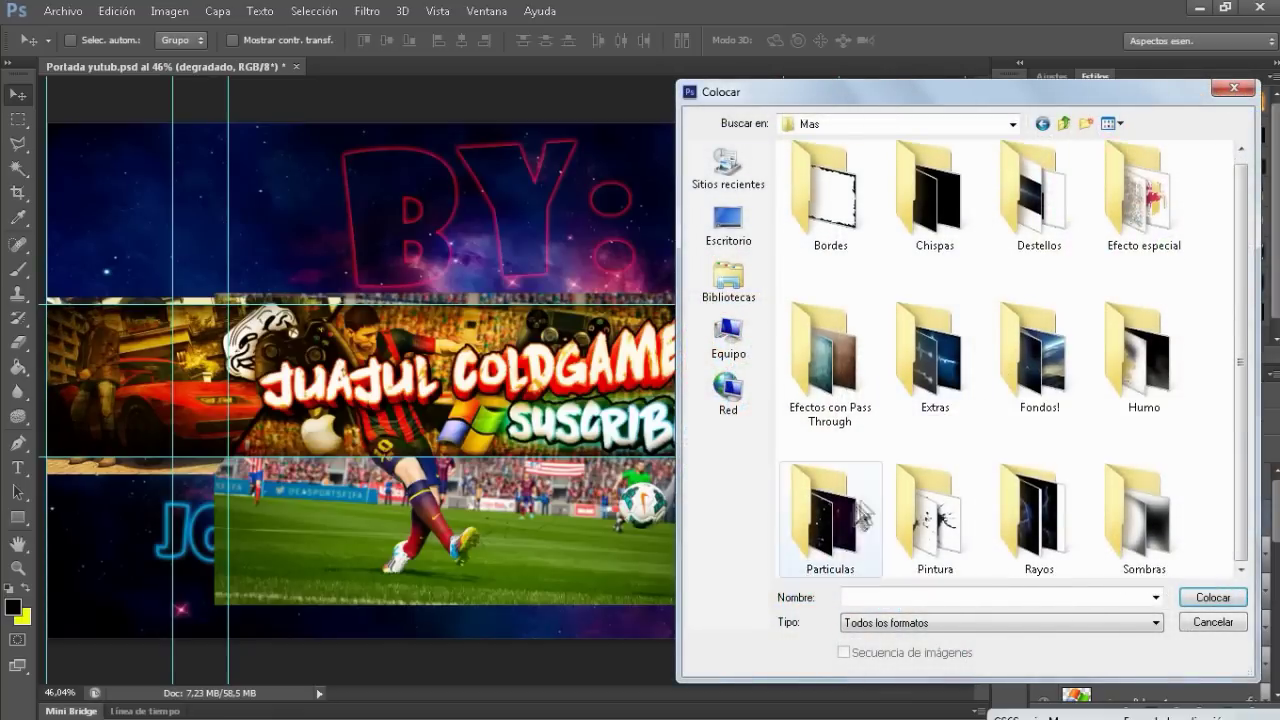
double_click(825, 515)
click(829, 372)
click(1213, 597)
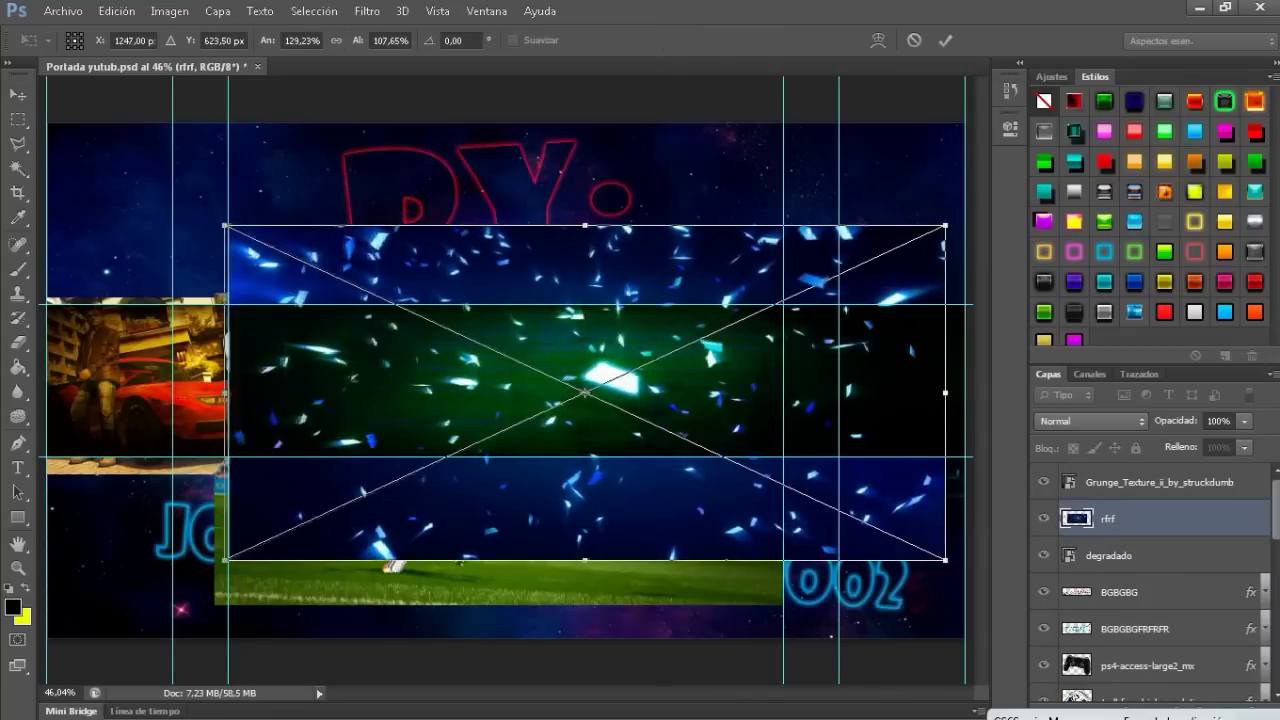
Step: Stretch the rfrf particles to the canvas edge in Aclarar mode and move the layer lower in the stack
drag(229, 381, 52, 381)
key(Return)
click(1090, 421)
click(1060, 237)
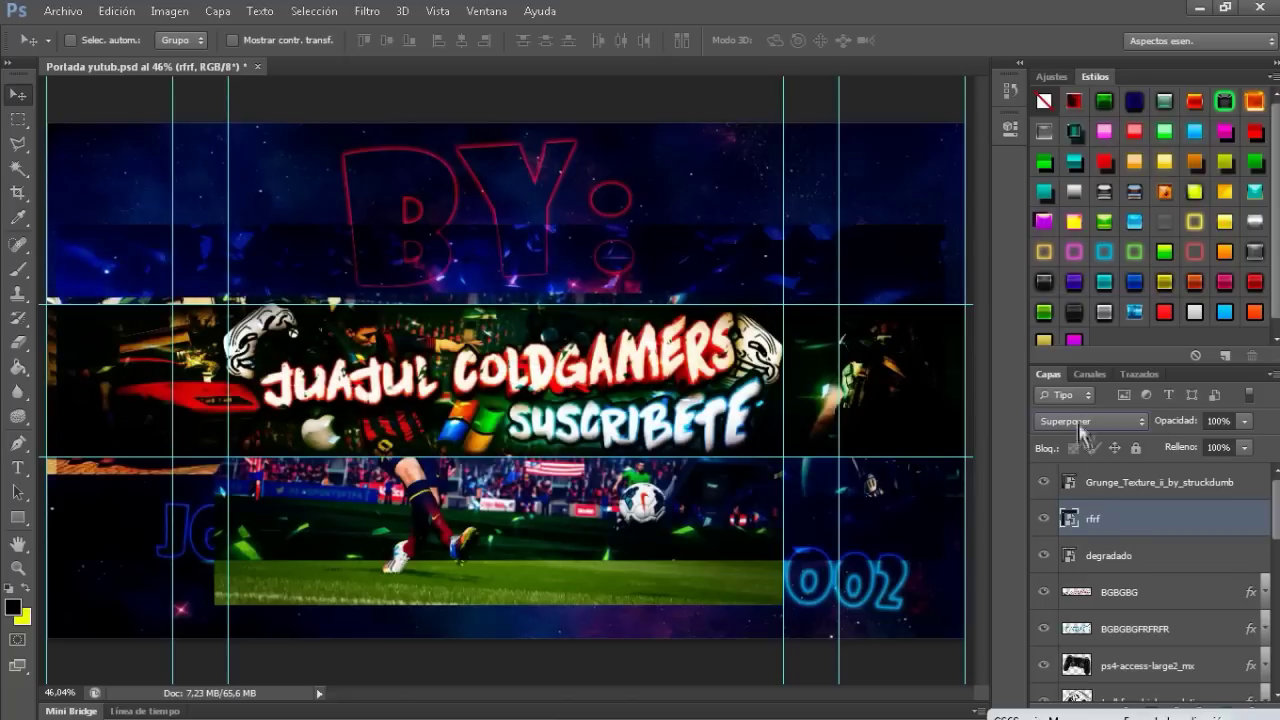
click(1090, 421)
click(1065, 128)
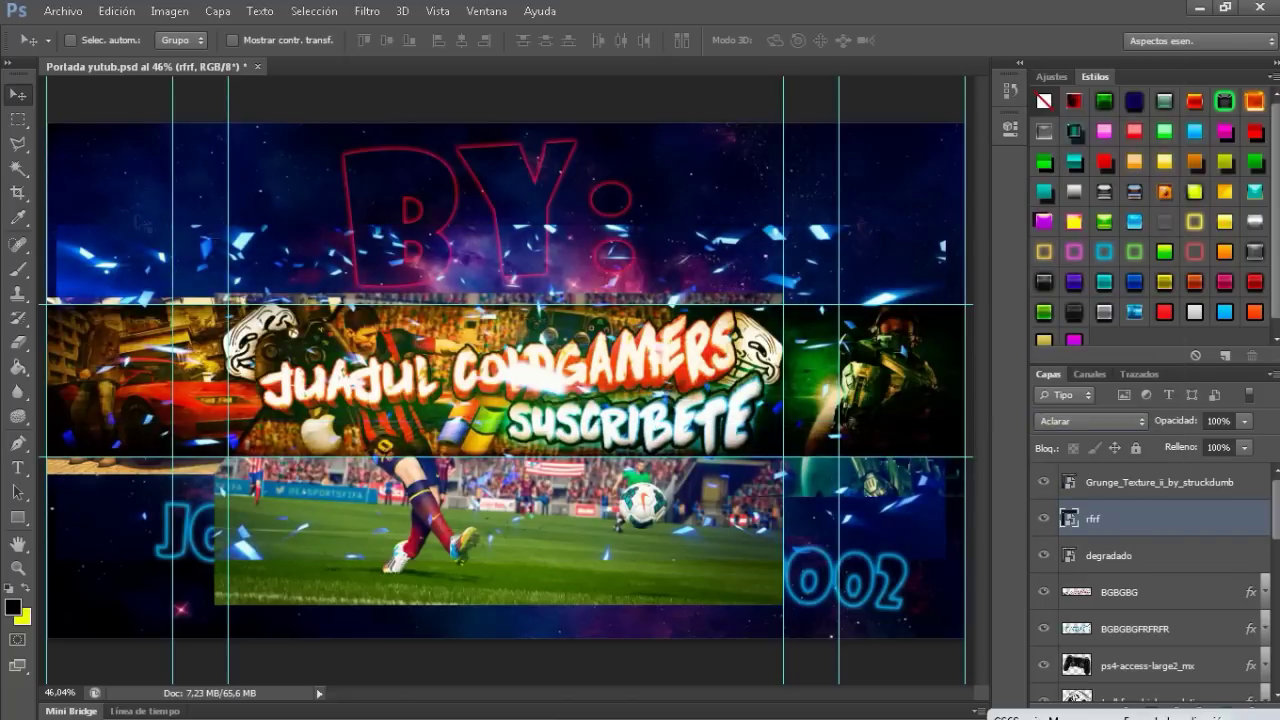
drag(1100, 518, 1147, 717)
click(1046, 500)
Step: Place the xD image, try lighten blending on it, then delete the xD layer
click(63, 11)
click(114, 316)
click(1212, 597)
key(Return)
click(1095, 421)
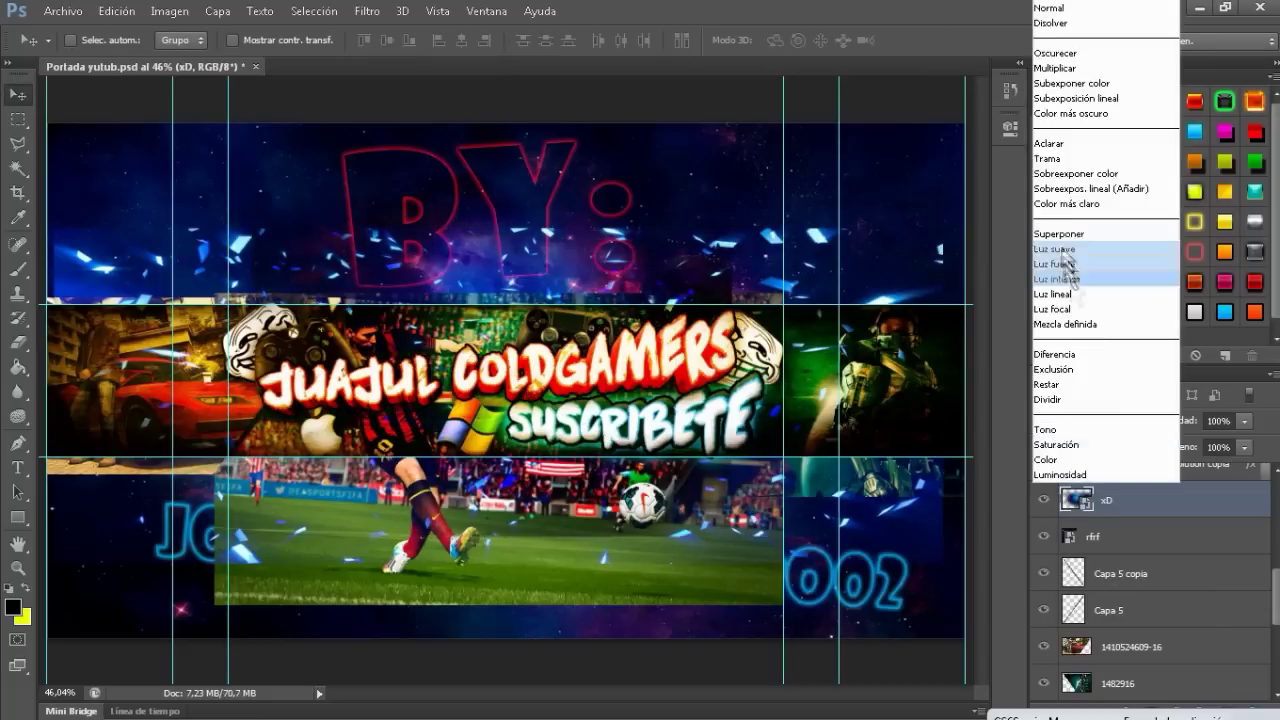
click(1050, 143)
key(Delete)
click(543, 271)
Step: Place a flare image from the Mas > Destellos folder onto the banner
click(63, 11)
click(114, 316)
click(729, 282)
double_click(1100, 240)
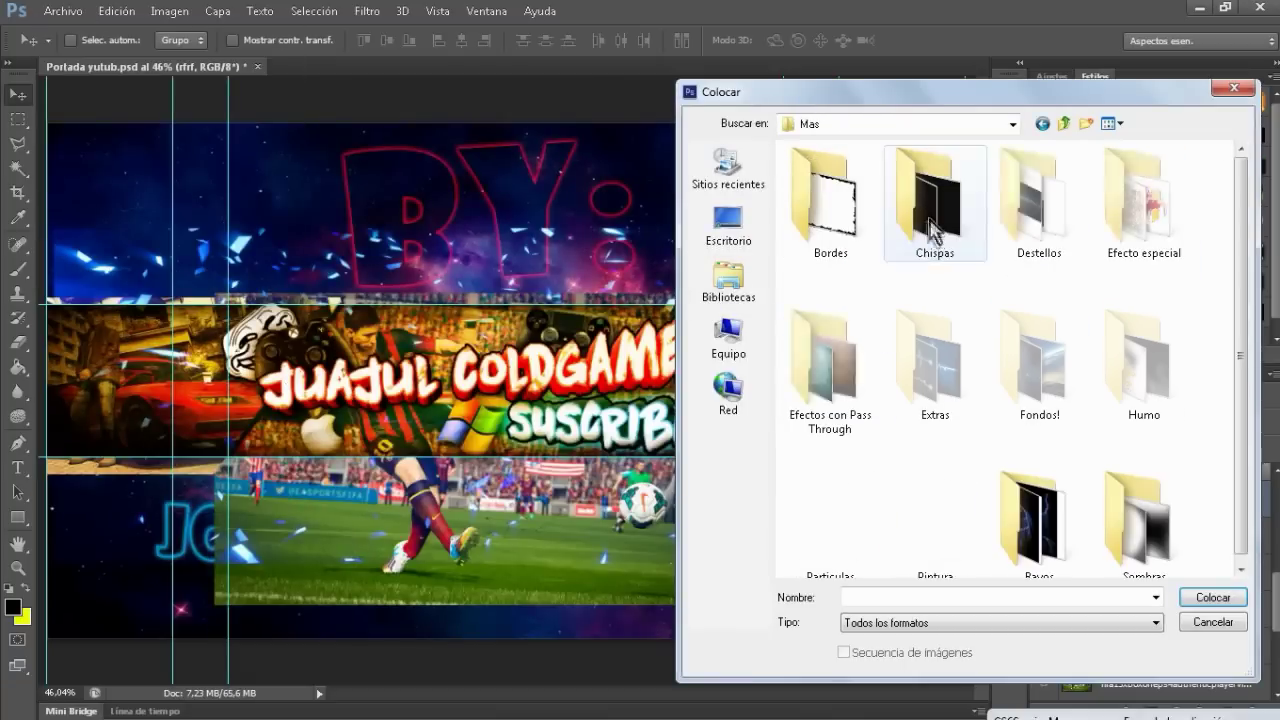
double_click(1022, 215)
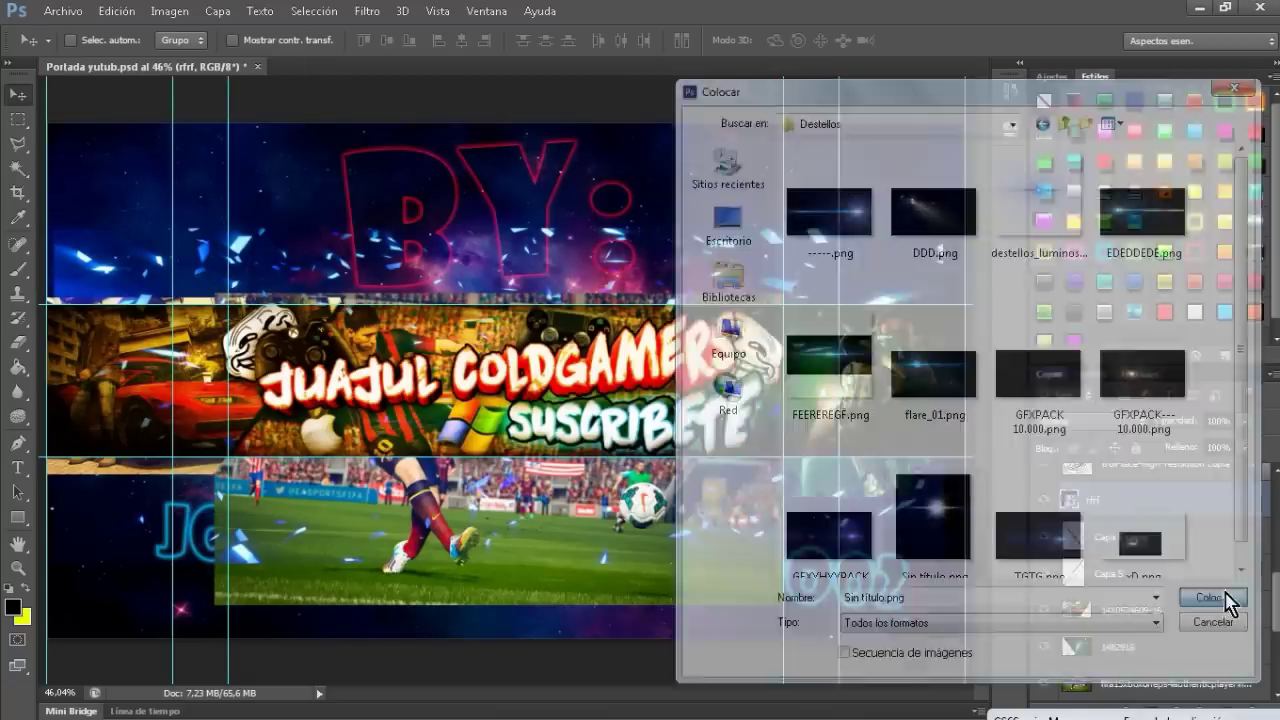
click(1213, 597)
click(945, 41)
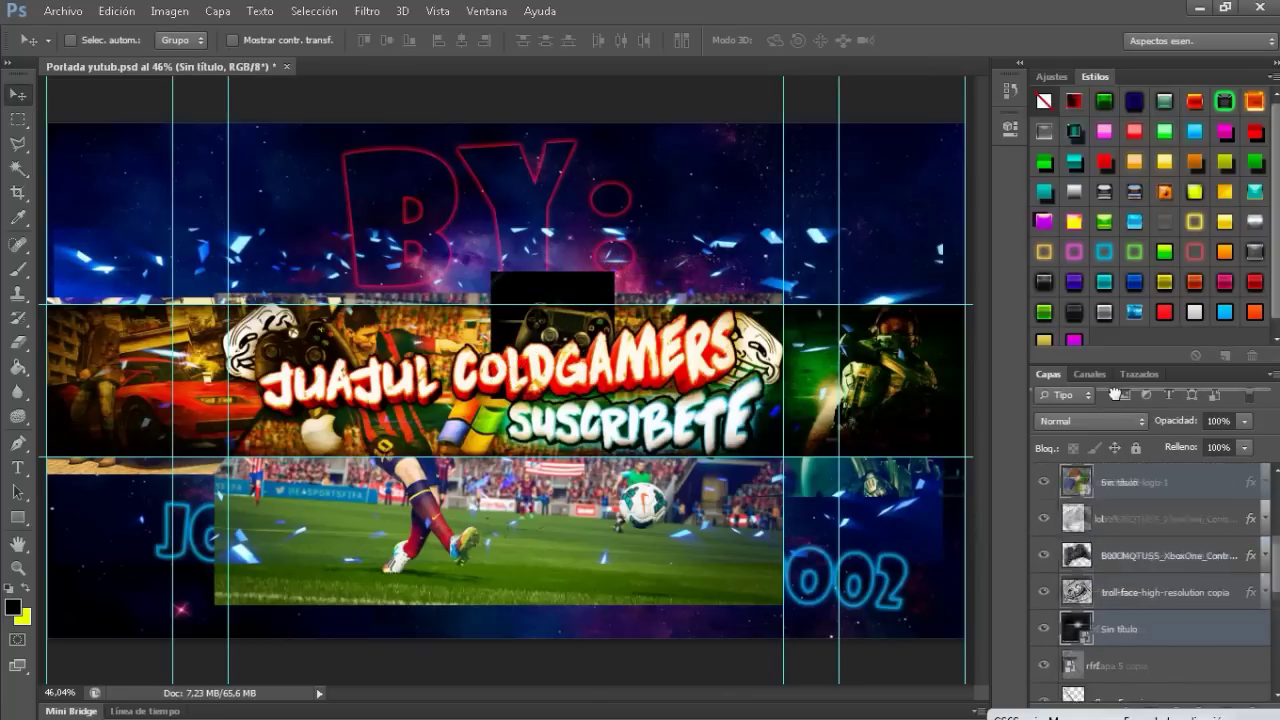
Step: Reposition the flare image and set its layer to Trama blending
drag(746, 382, 738, 392)
click(1090, 421)
click(1060, 163)
key(ctrl+t)
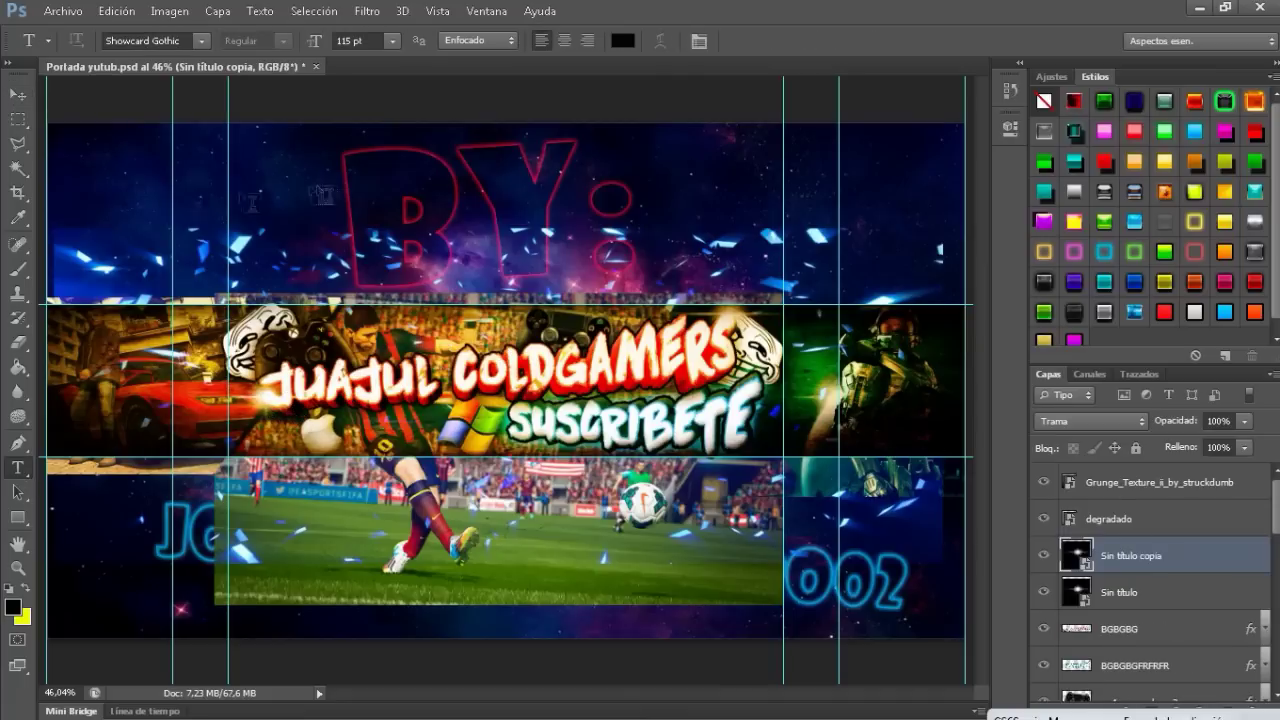
Step: Add the 'BY:' channel-URL credit text at 21 pt in DK Downward Fall below the JUAJUL title
click(320, 188)
click(392, 40)
click(385, 257)
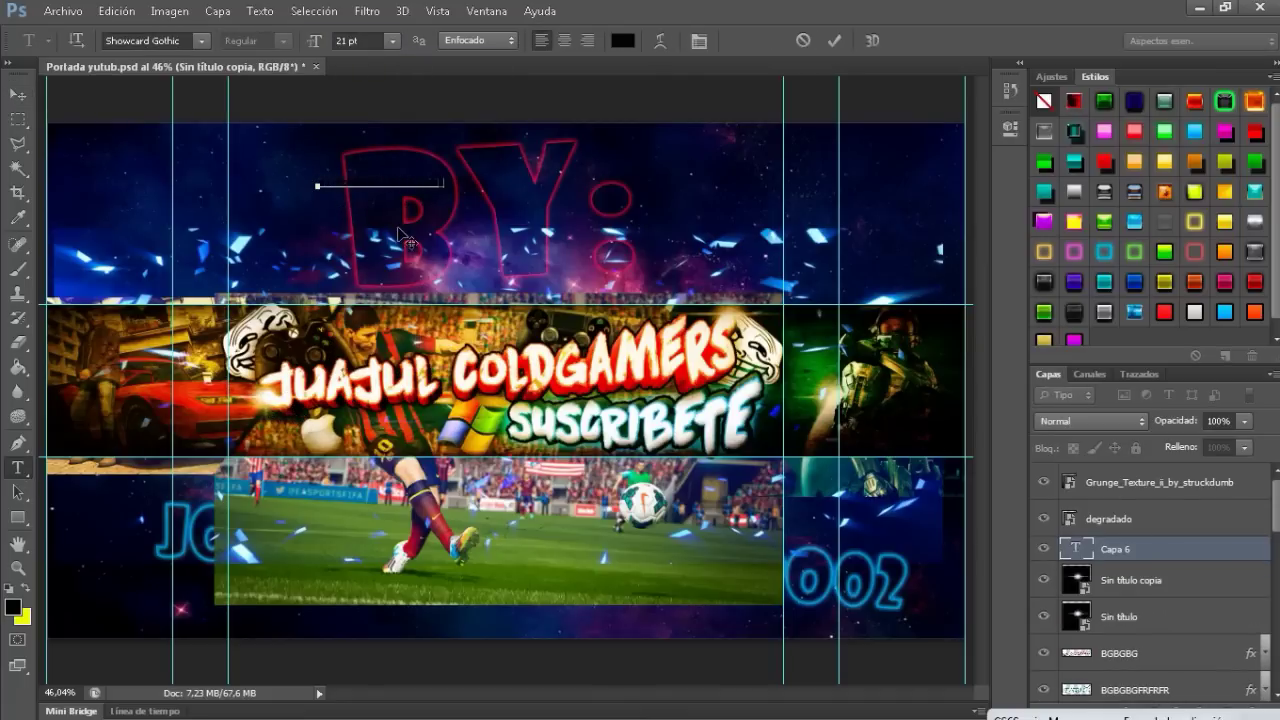
click(201, 40)
click(160, 100)
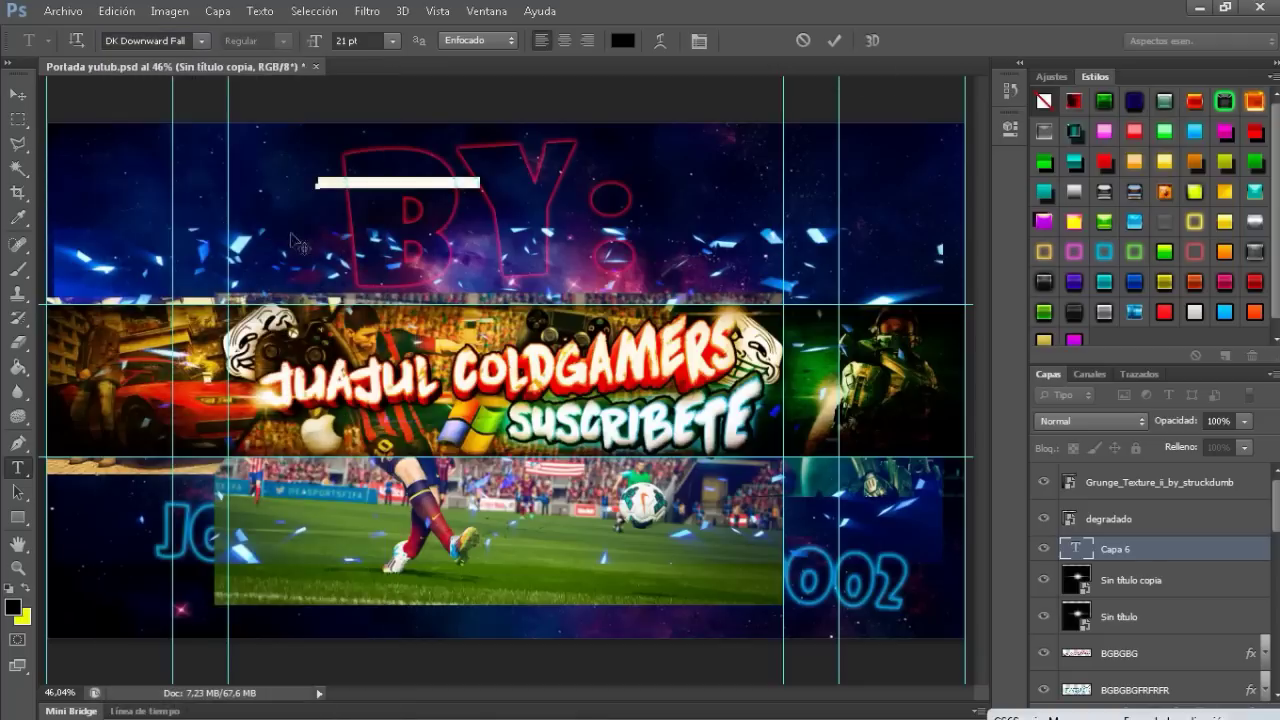
click(834, 40)
Step: Apply an Estilos preset style to the credit text and settle its layer order around the grunge texture
click(1163, 251)
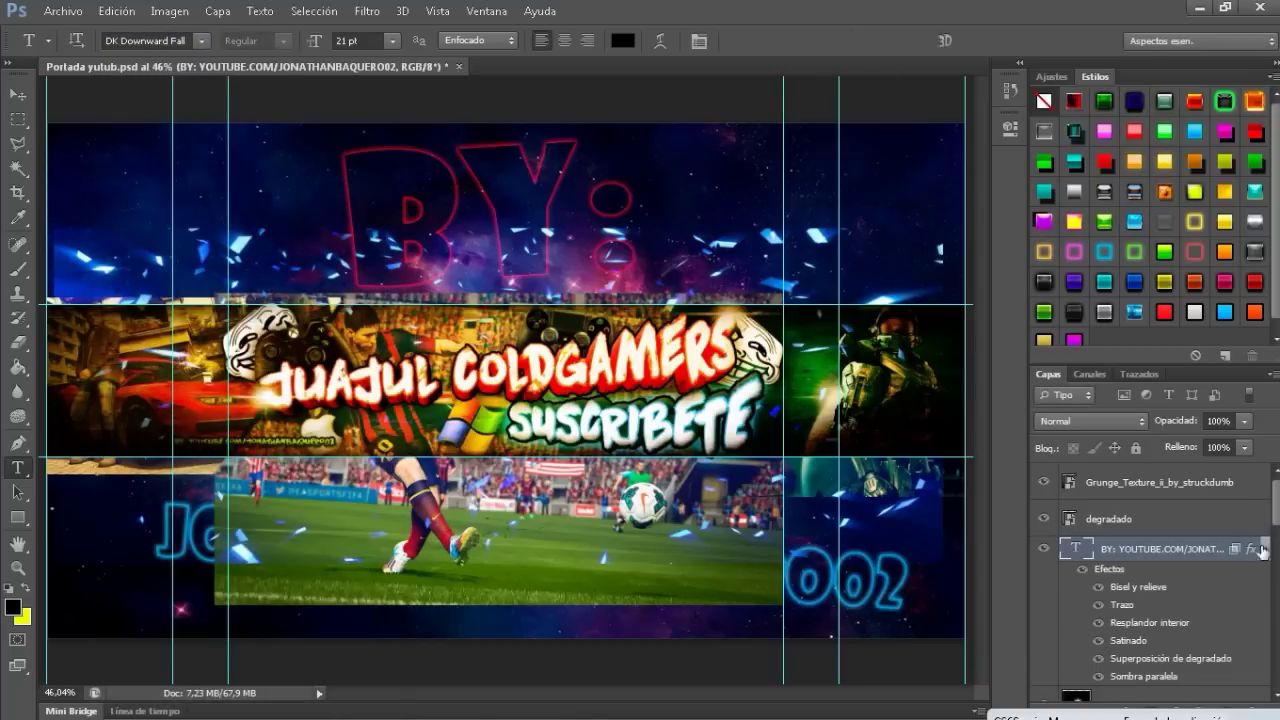
drag(1150, 549, 1150, 472)
key(ctrl+plus)
key(ctrl+plus)
key(ctrl+plus)
key(ctrl+bracketleft)
key(ctrl+bracketright)
key(ctrl+bracketleft)
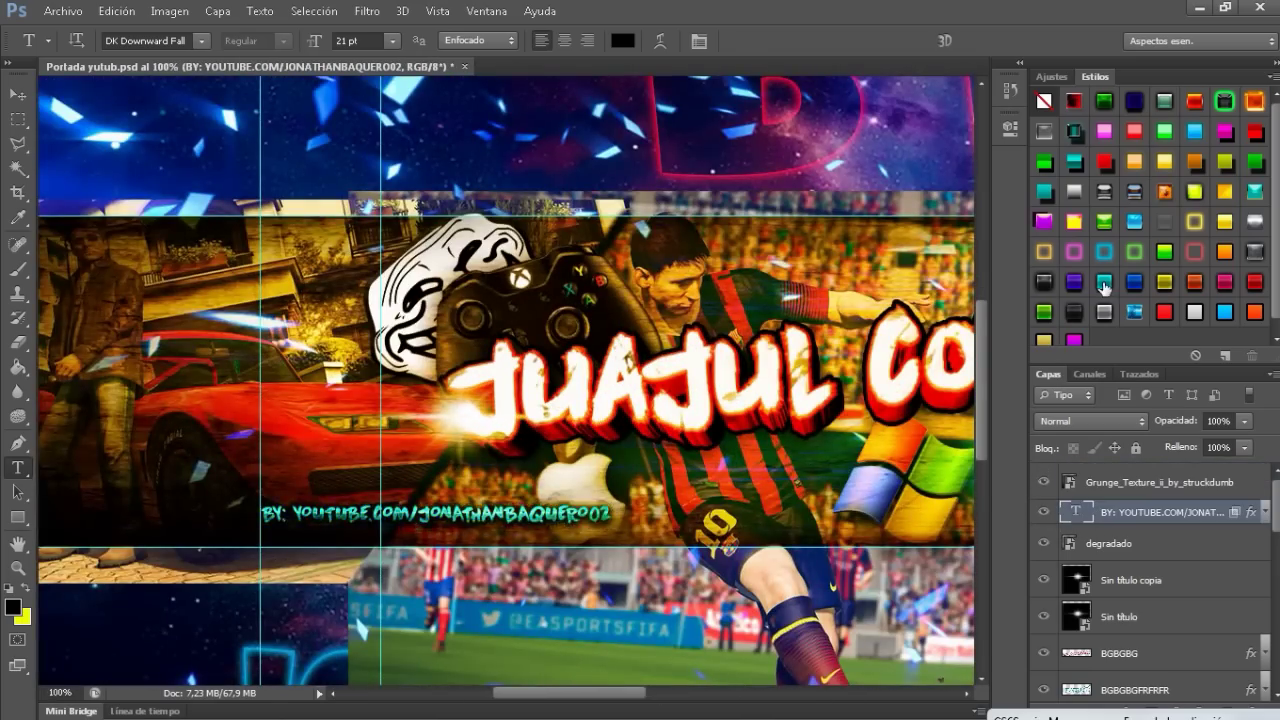